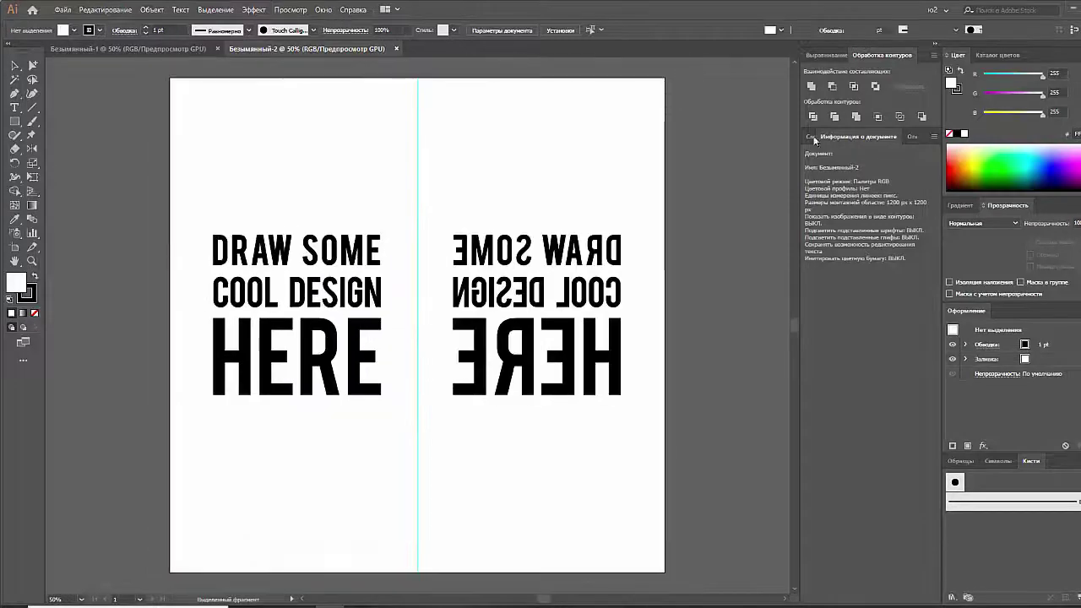
# Delete the DRAW SOME COOL DESIGN HERE sample text, leaving only the centre guide
pyautogui.click(813, 137)
pyautogui.press('Delete')
pyautogui.hotkey('ctrl', '-')
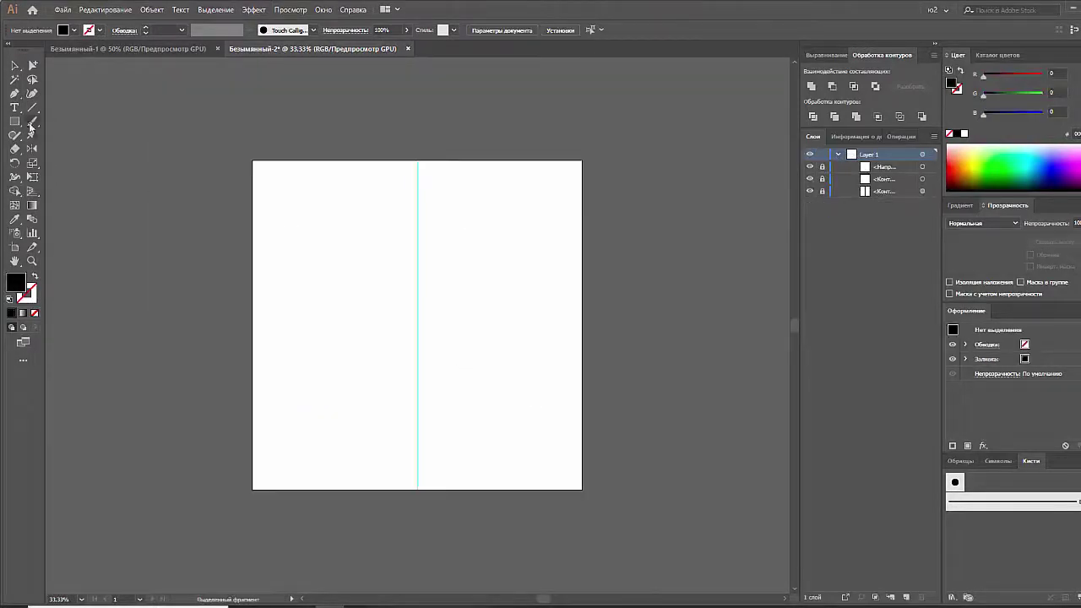
pyautogui.moveTo(30, 129); pyautogui.dragTo(84, 137)
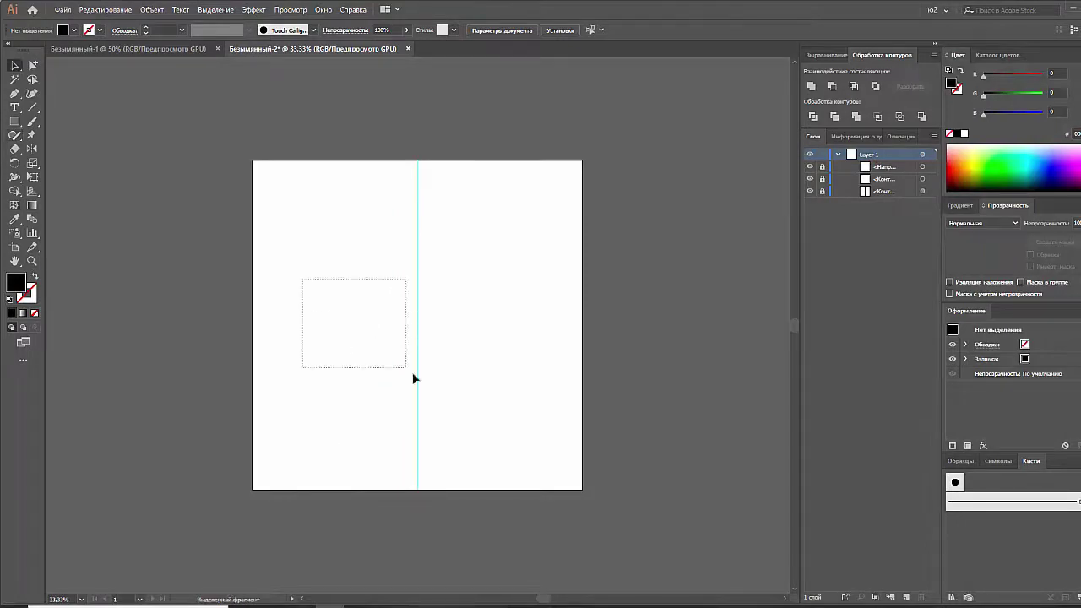
# Draw a black circle on the centre guide and pull its top anchor up into a point
pyautogui.moveTo(15, 135); pyautogui.dragTo(84, 152)
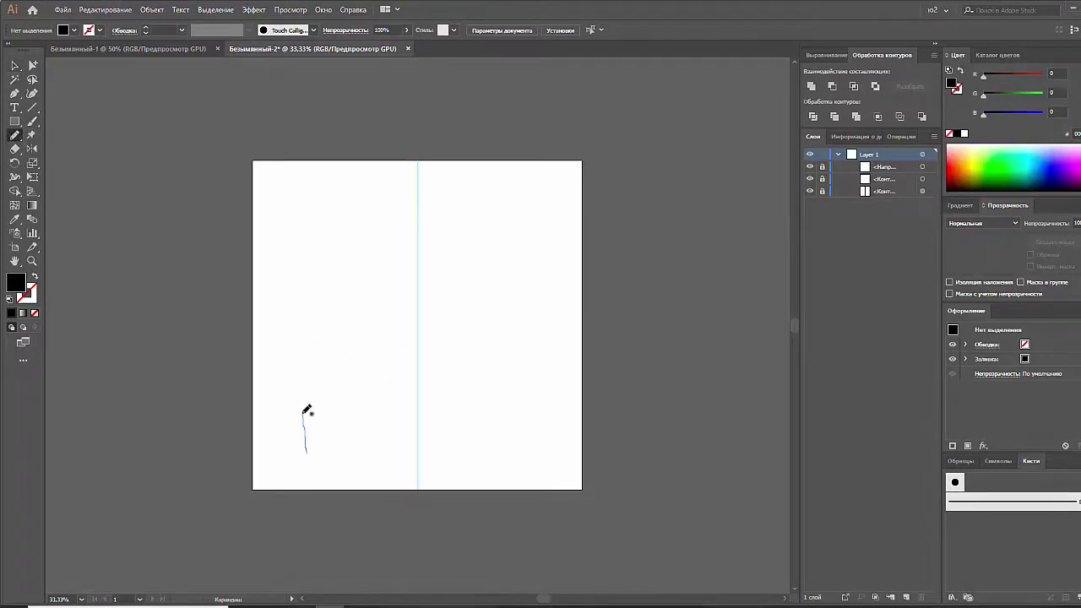
pyautogui.moveTo(13, 125); pyautogui.dragTo(59, 149)
pyautogui.moveTo(333, 301); pyautogui.dragTo(498, 465)
pyautogui.press('a')
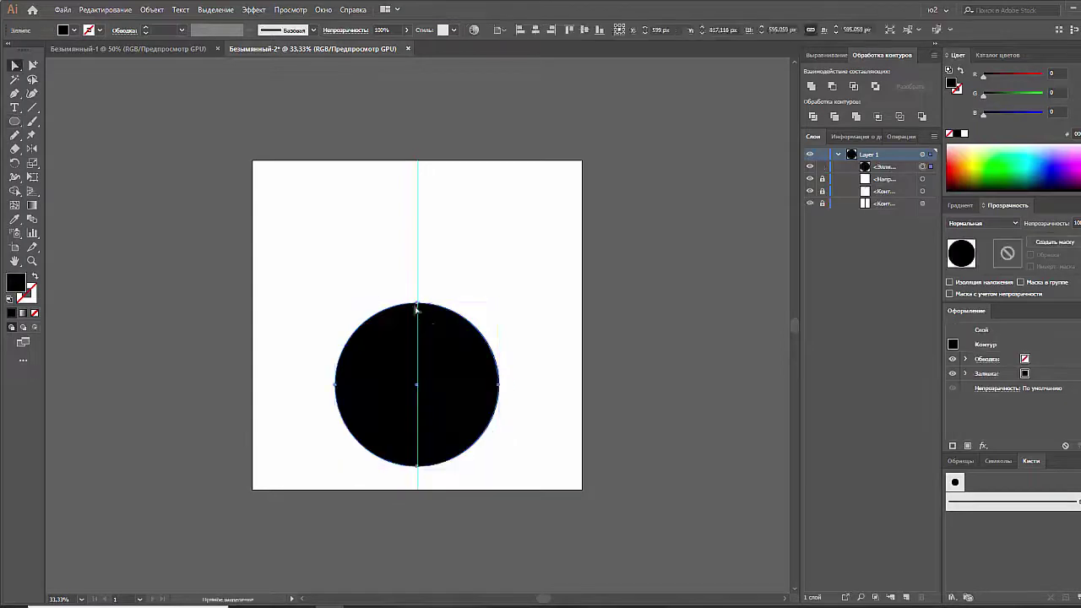
pyautogui.moveTo(417, 303)
pyautogui.mouseDown()
pyautogui.moveTo(415, 241)
pyautogui.moveTo(418, 490)
pyautogui.mouseUp()
# Erase the teardrop's bottom and lower both base corners slightly to flatten the base
pyautogui.hotkey('shift', 'e')
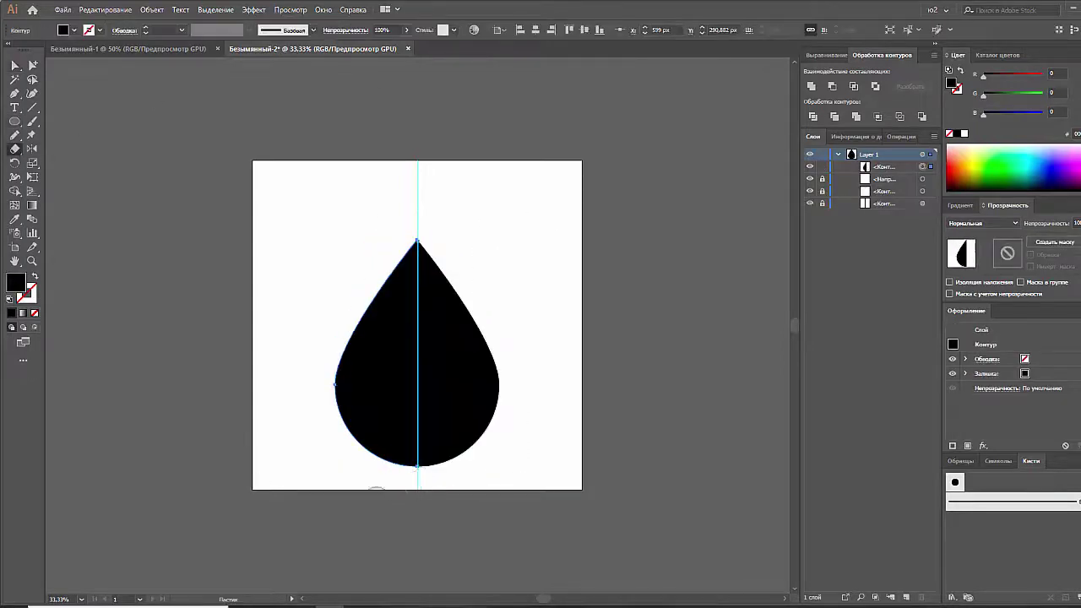
pyautogui.moveTo(312, 497); pyautogui.dragTo(491, 387)
pyautogui.press('a')
pyautogui.moveTo(336, 380); pyautogui.dragTo(336, 391)
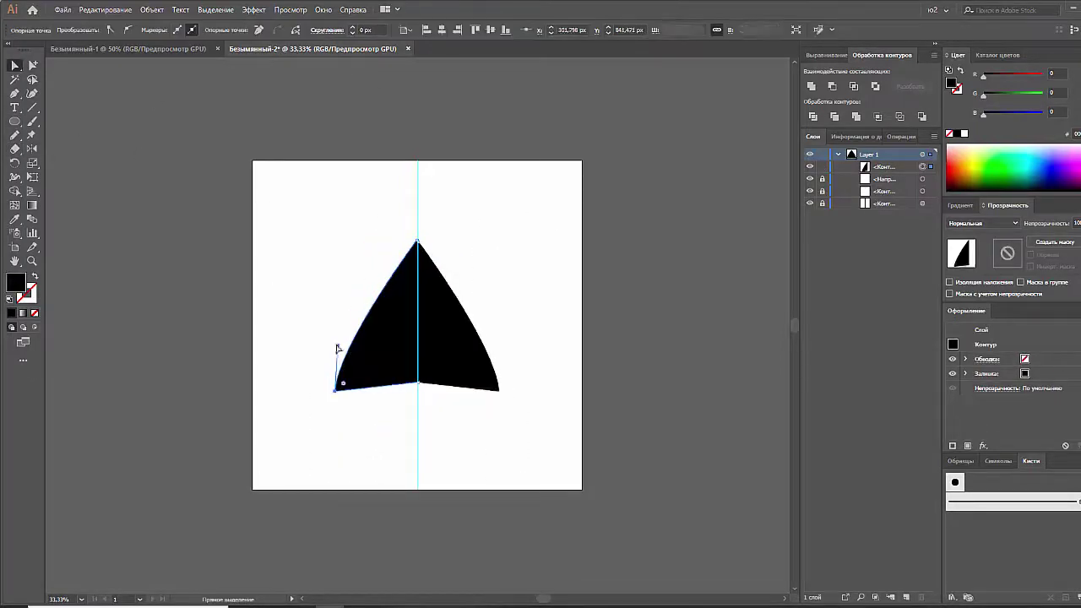
pyautogui.moveTo(498, 381); pyautogui.dragTo(499, 390)
# Make an Offset Path 20 copy of the petal as a 10 pt outline
pyautogui.press('v')
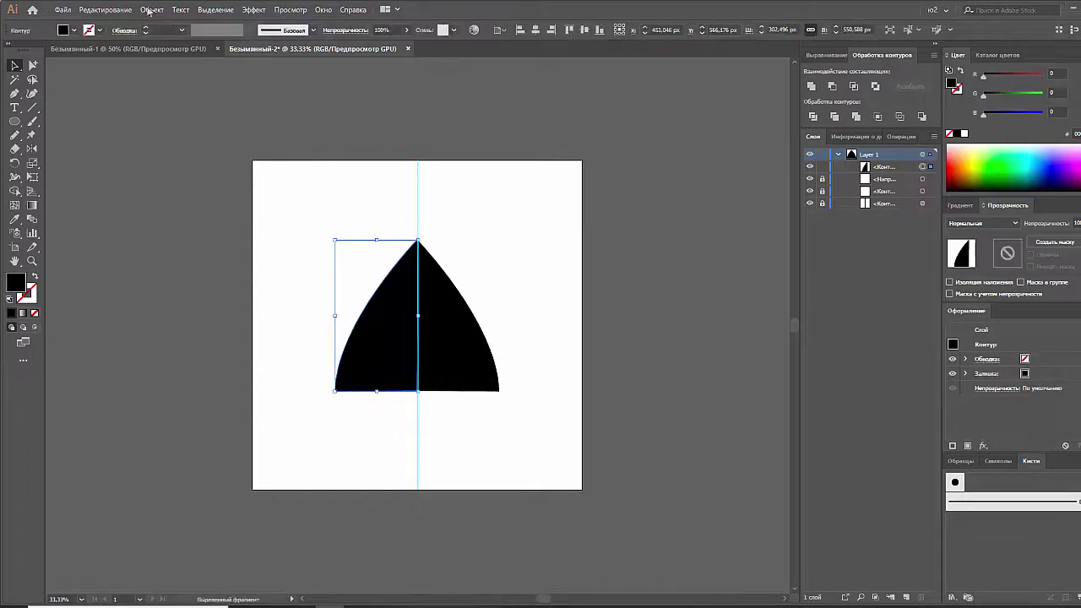
pyautogui.click(152, 10)
pyautogui.click(582, 328)
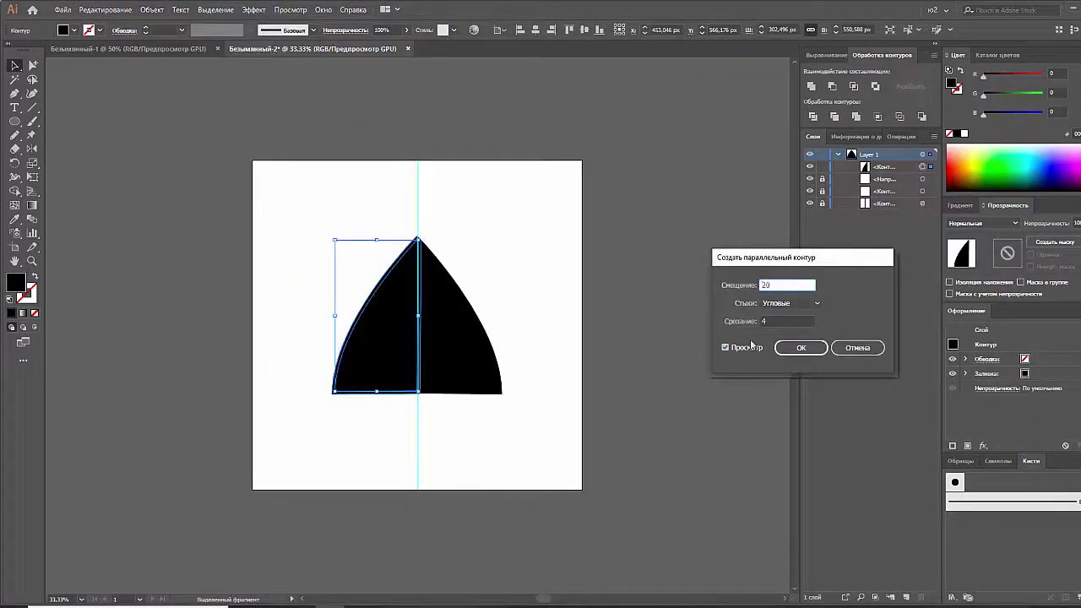
pyautogui.press('Return')
pyautogui.click(34, 277)
pyautogui.click(182, 30)
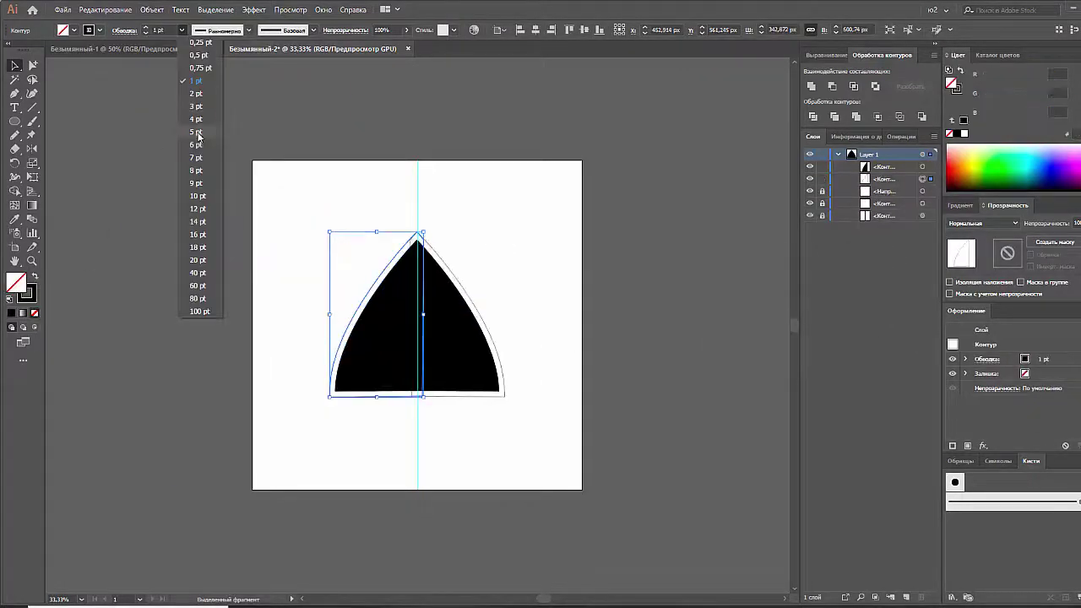
pyautogui.click(199, 195)
# Cut the outline at the base with Scissors and delete the base segment
pyautogui.hotkey('shift', 'e')
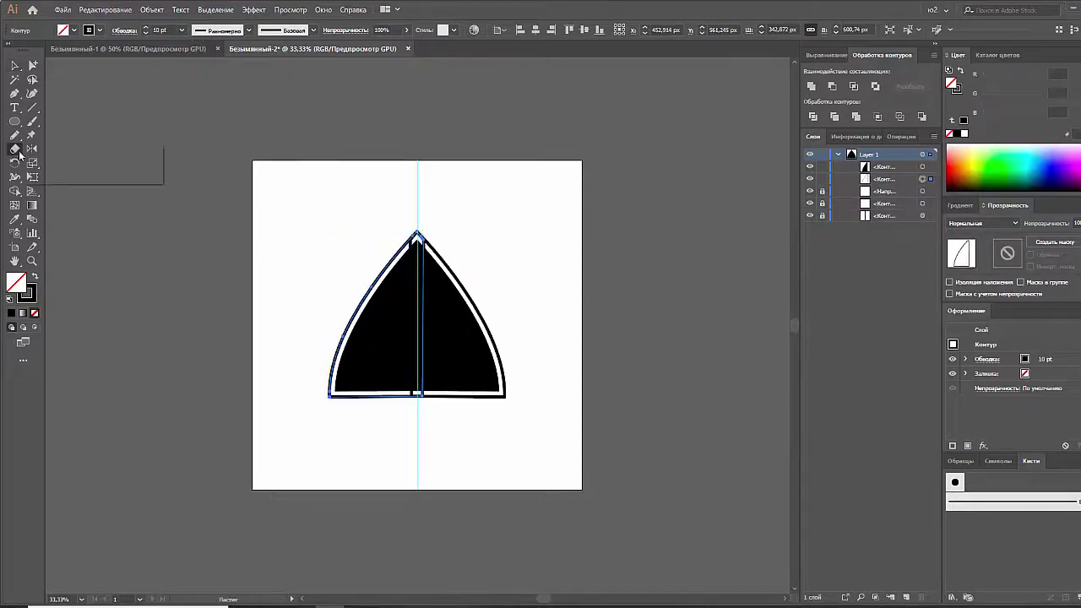
pyautogui.moveTo(438, 197); pyautogui.dragTo(481, 368)
pyautogui.hotkey('ctrl', 'z')
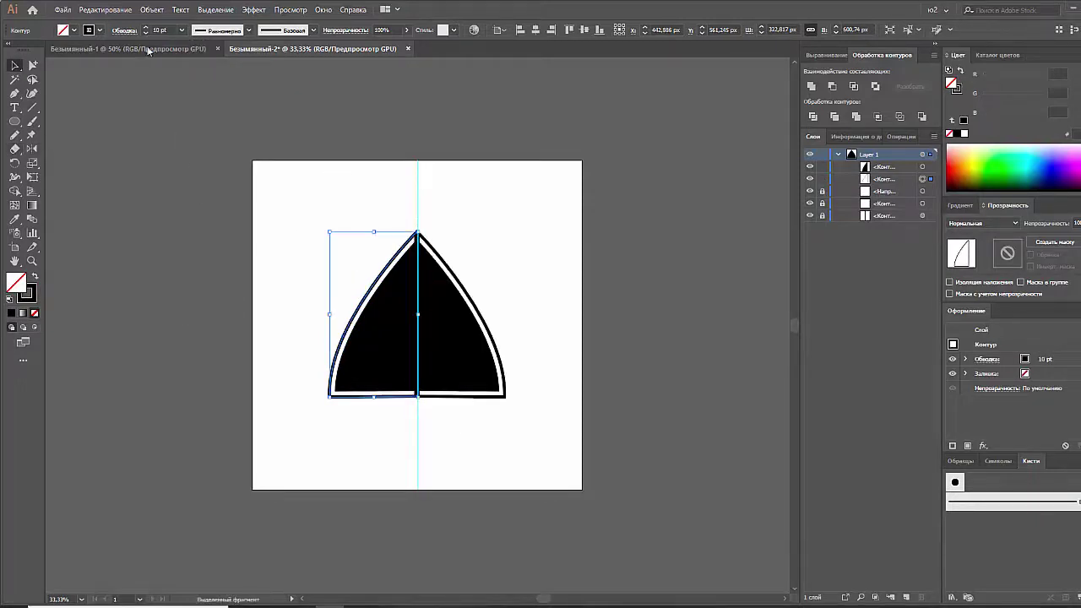
pyautogui.press('c')
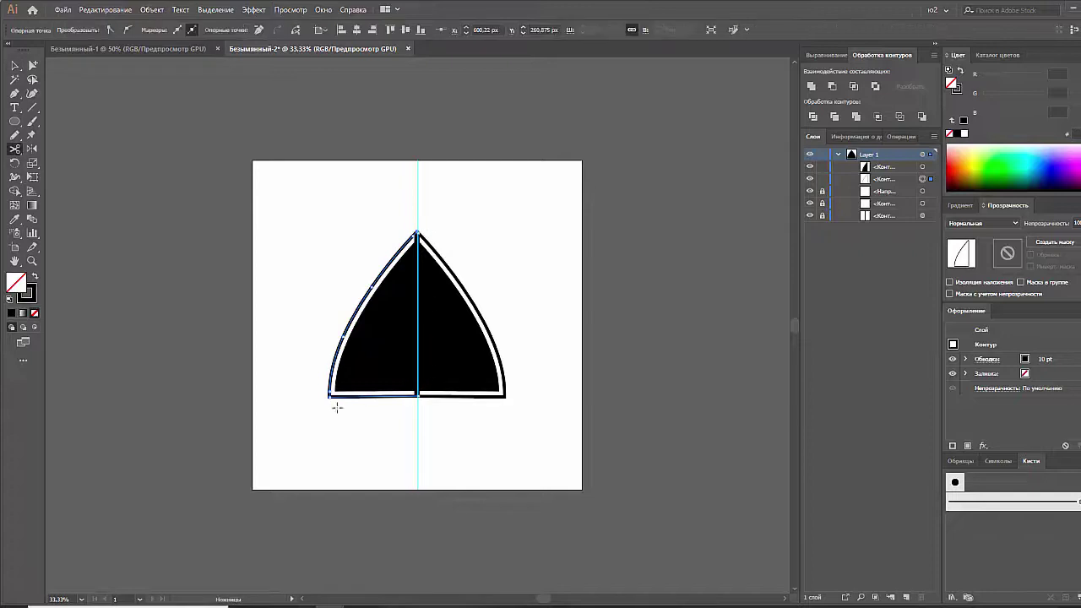
pyautogui.press('v')
pyautogui.click(337, 397)
pyautogui.press('Delete')
pyautogui.click(384, 335)
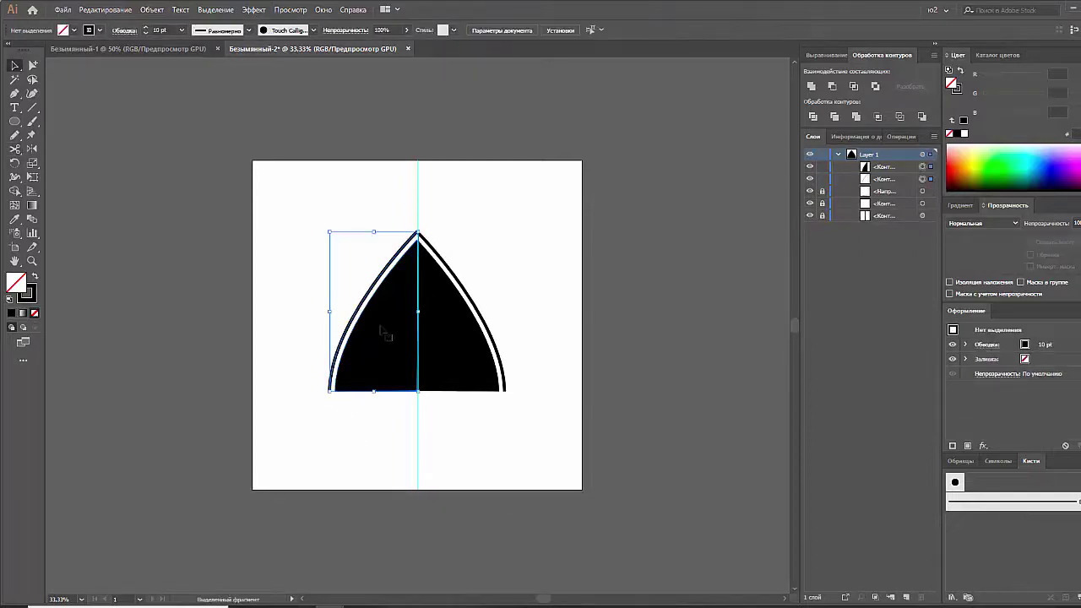
pyautogui.click(366, 303)
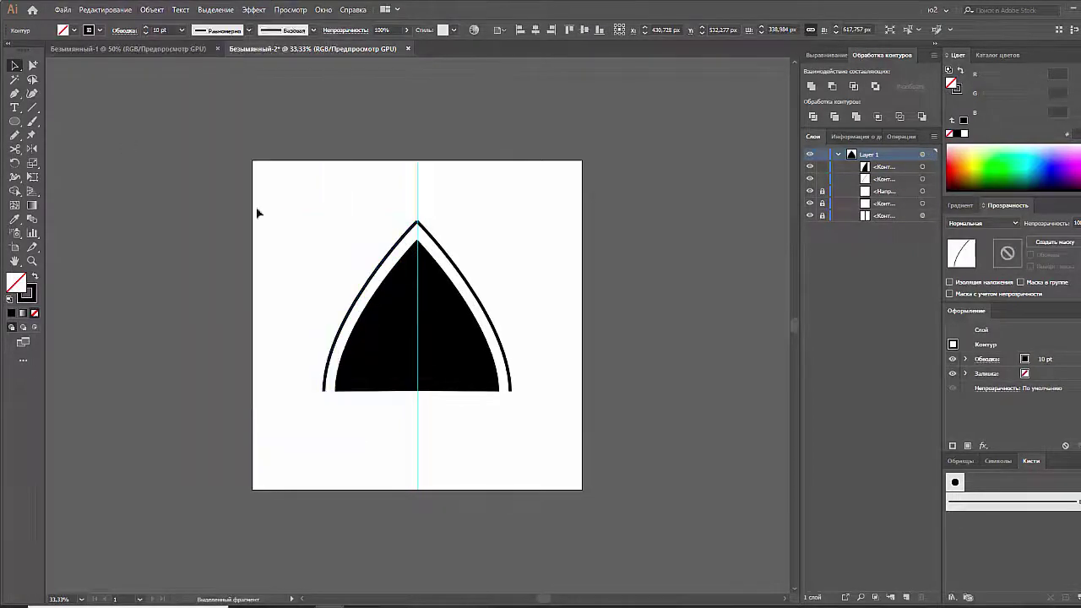
# Thicken the outline band to 20 pt and expand it into filled shapes
pyautogui.click(181, 30)
pyautogui.click(199, 219)
pyautogui.click(181, 30)
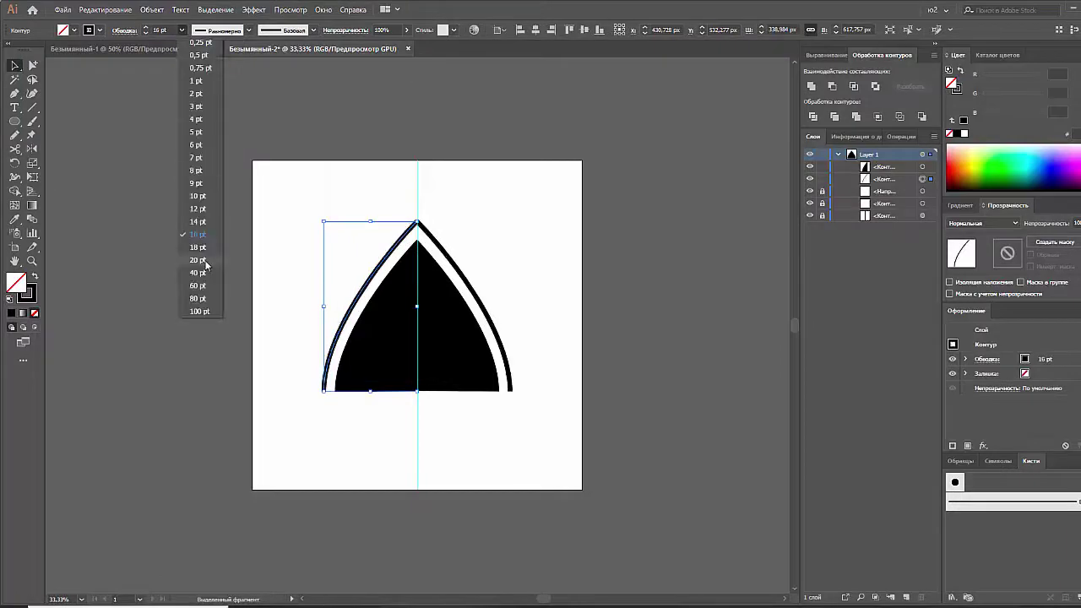
pyautogui.click(199, 207)
pyautogui.click(152, 9)
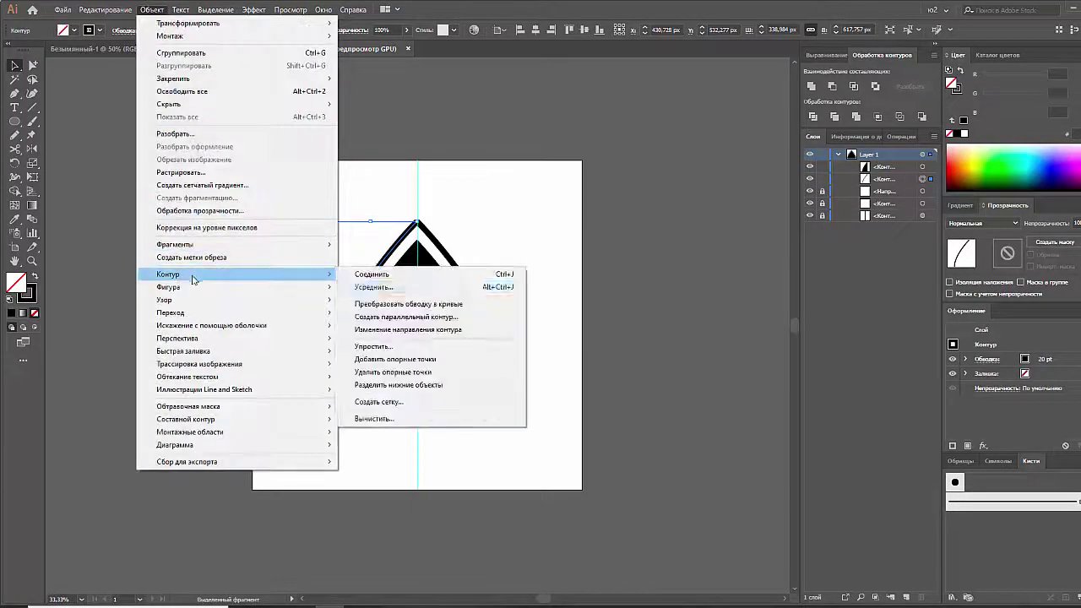
pyautogui.click(175, 134)
pyautogui.click(529, 377)
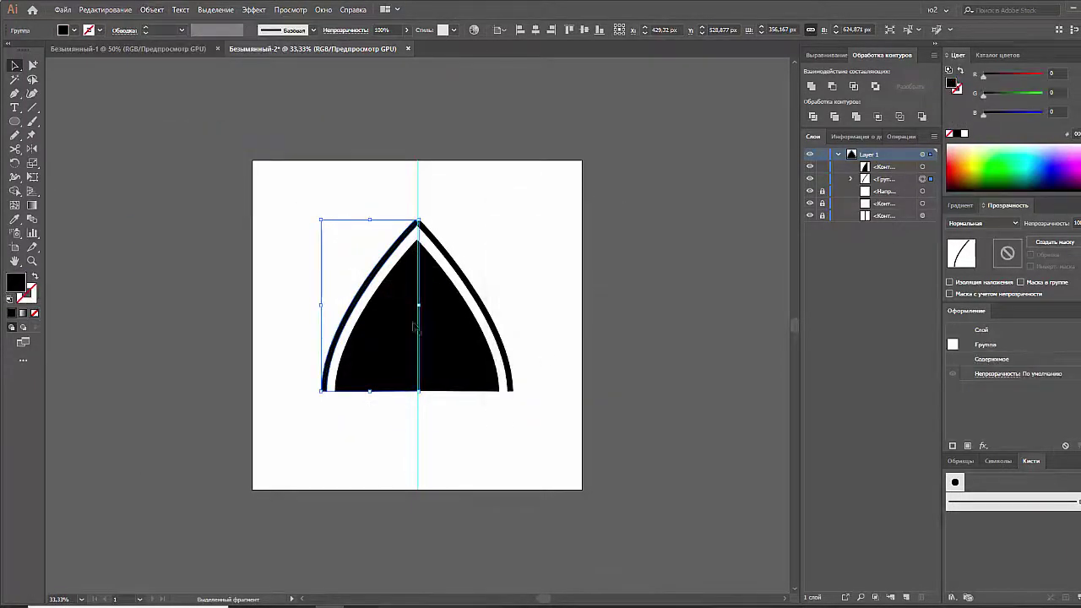
# Draw a small test dot above the petal tip, then delete it
pyautogui.click(421, 218)
pyautogui.scroll(5, 372, 226)
pyautogui.hotkey('shift', 'e')
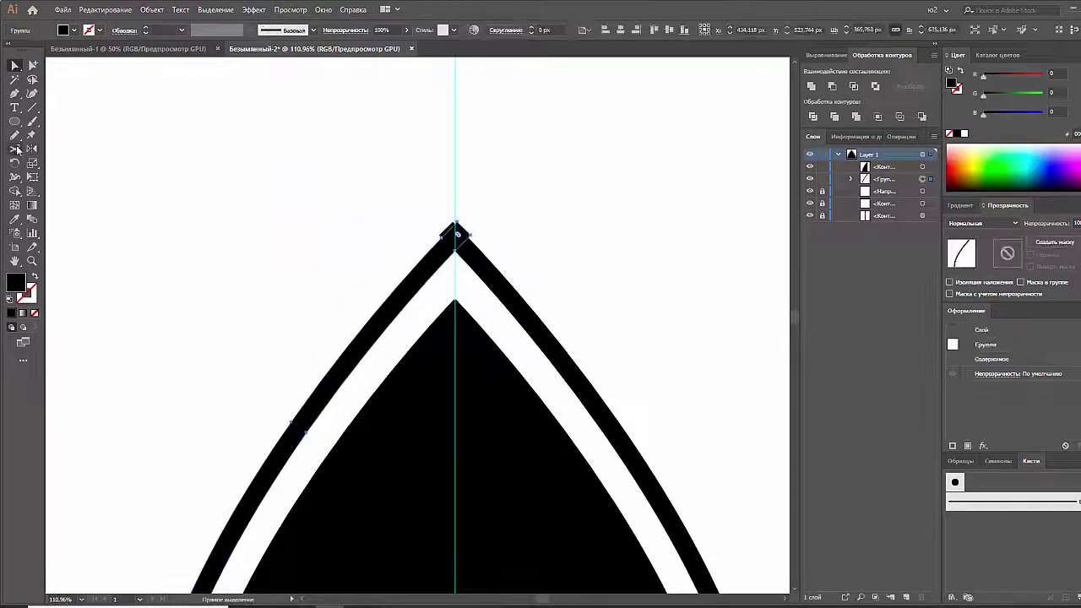
pyautogui.hotkey('ctrl', 'shift', 'a')
pyautogui.scroll(-5, 203, 203)
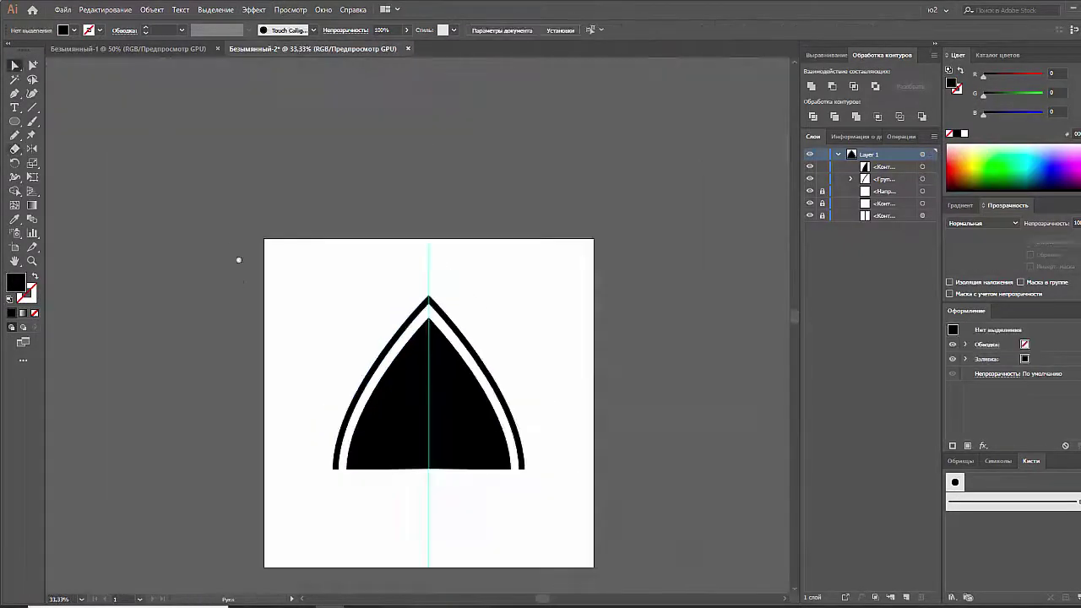
pyautogui.press('l')
pyautogui.moveTo(406, 250); pyautogui.dragTo(414, 259)
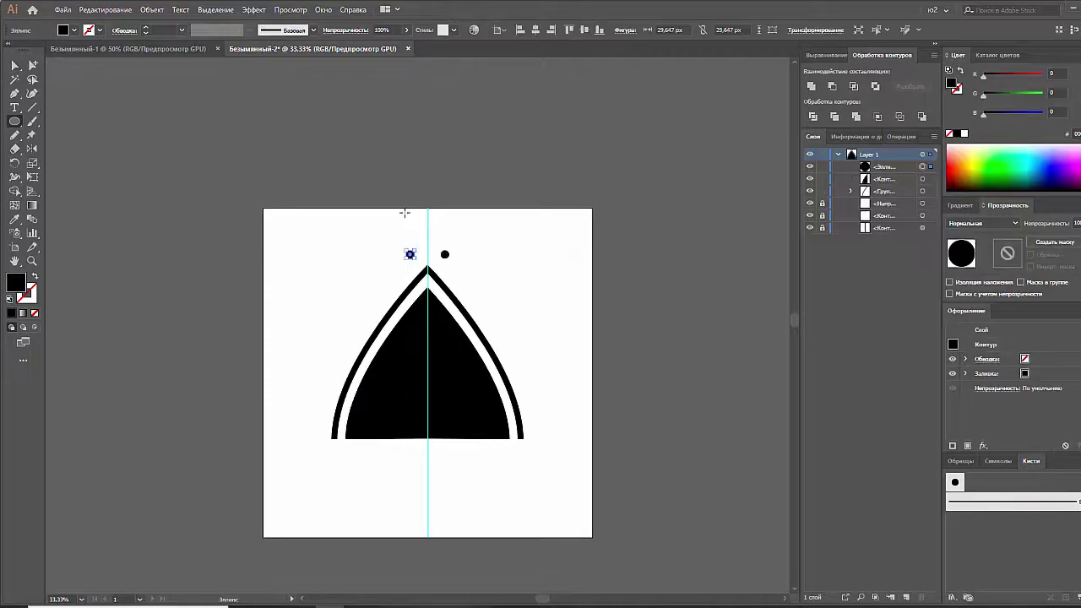
pyautogui.press('Delete')
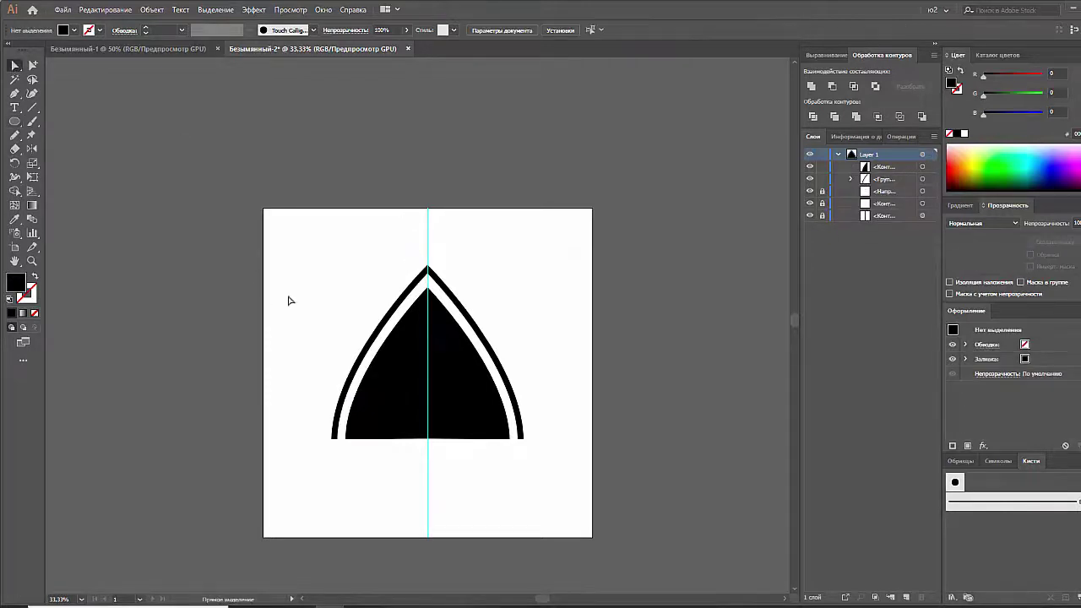
# Draw a white oval and copy it along both inner petal edges, base to tip
pyautogui.moveTo(195, 231); pyautogui.dragTo(242, 348)
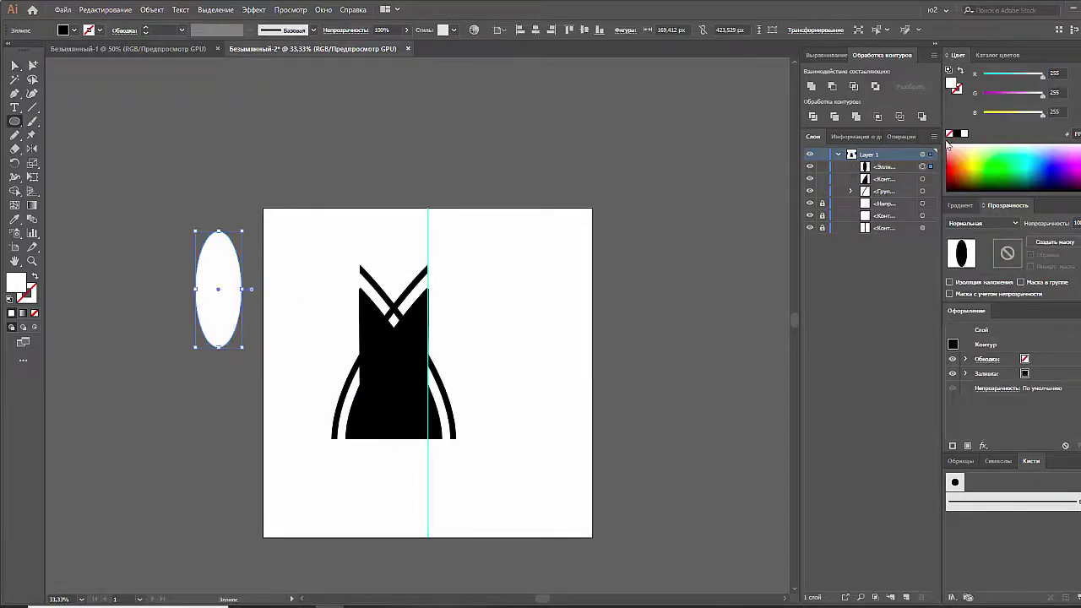
pyautogui.click(14, 65)
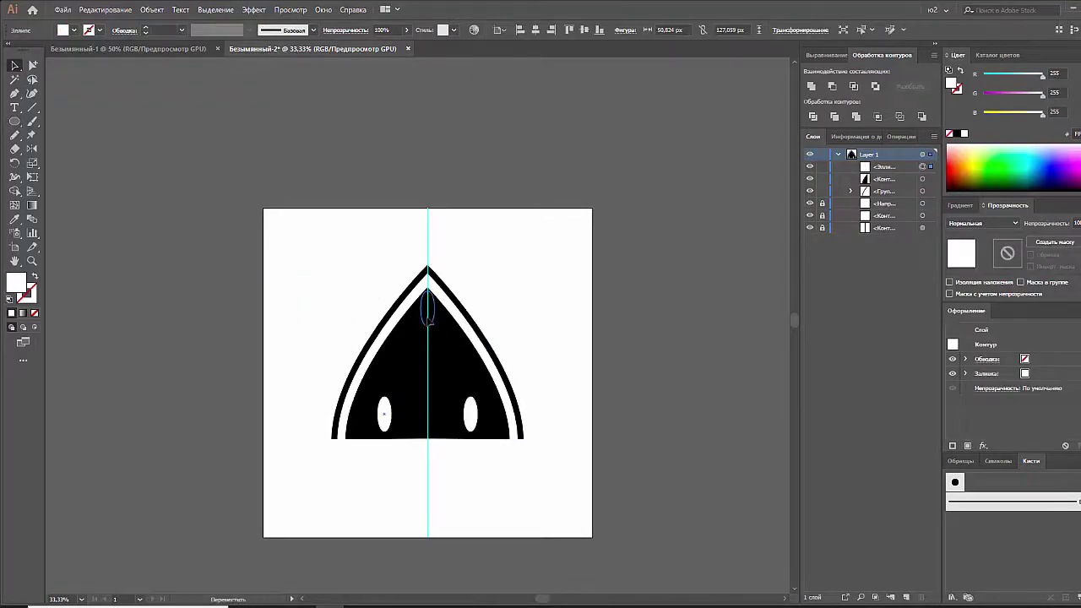
pyautogui.moveTo(429, 320)
pyautogui.mouseDown()
pyautogui.moveTo(420, 349)
pyautogui.moveTo(358, 424)
pyautogui.mouseUp()
pyautogui.click(431, 321)
pyautogui.hotkey('ctrl', '=')
pyautogui.moveTo(358, 424); pyautogui.dragTo(339, 484)
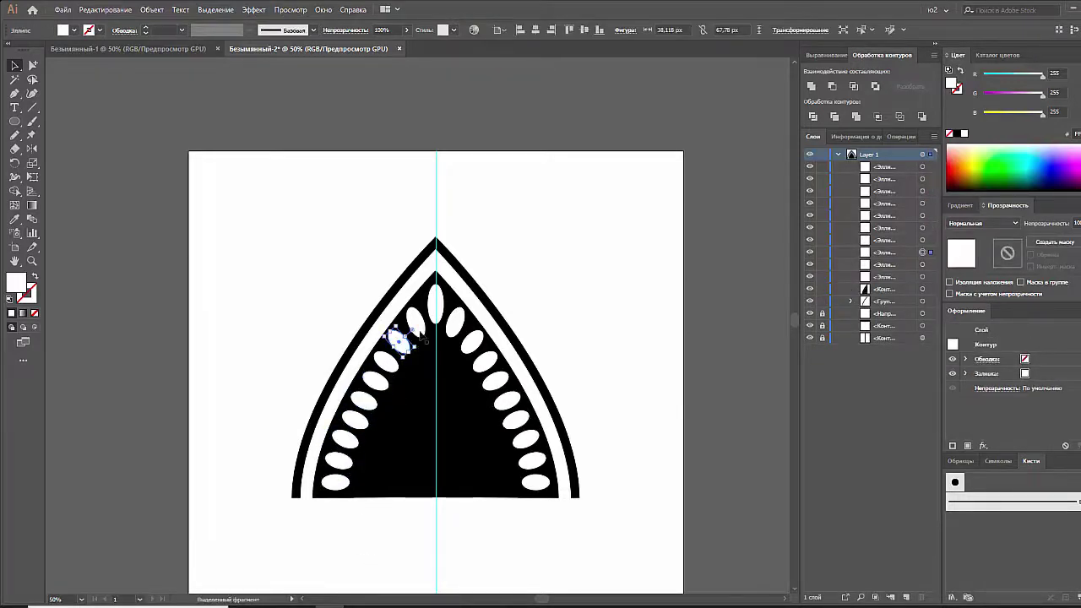
pyautogui.click(31, 111)
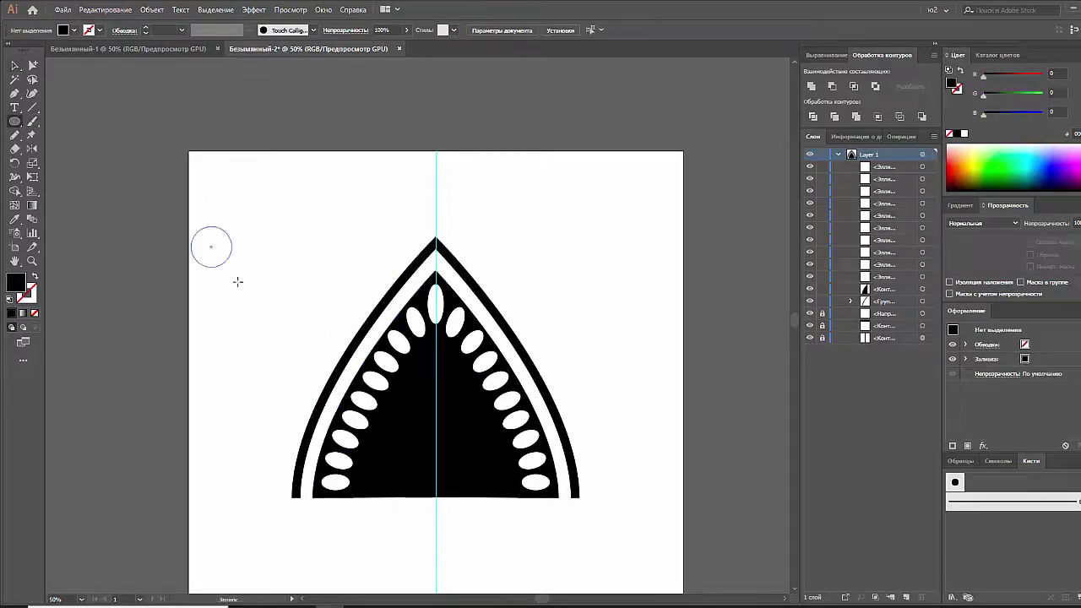
# Place an ellipse at the petal's bottom centre and pull its top into a sharp point
pyautogui.moveTo(192, 234); pyautogui.dragTo(331, 363)
pyautogui.moveTo(330, 306); pyautogui.dragTo(435, 410)
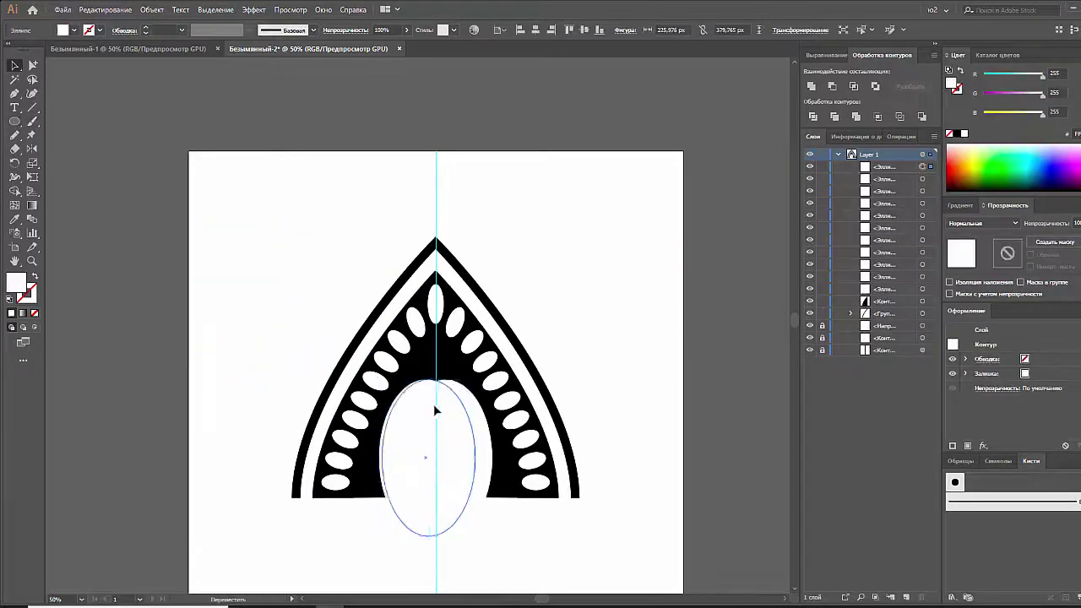
pyautogui.moveTo(432, 532); pyautogui.dragTo(441, 583)
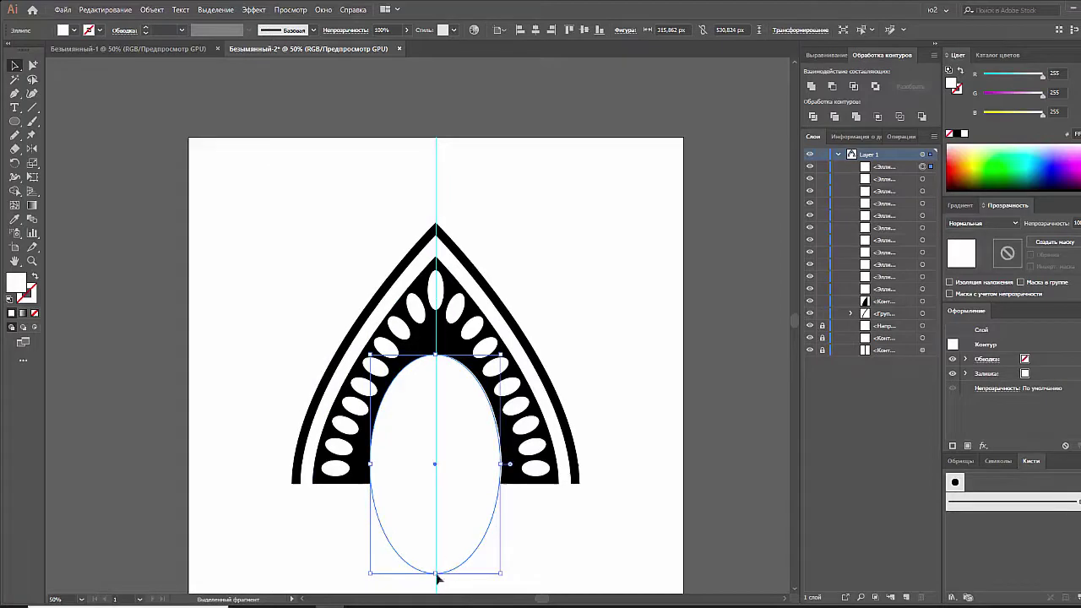
pyautogui.press('a')
pyautogui.moveTo(436, 355); pyautogui.dragTo(438, 349)
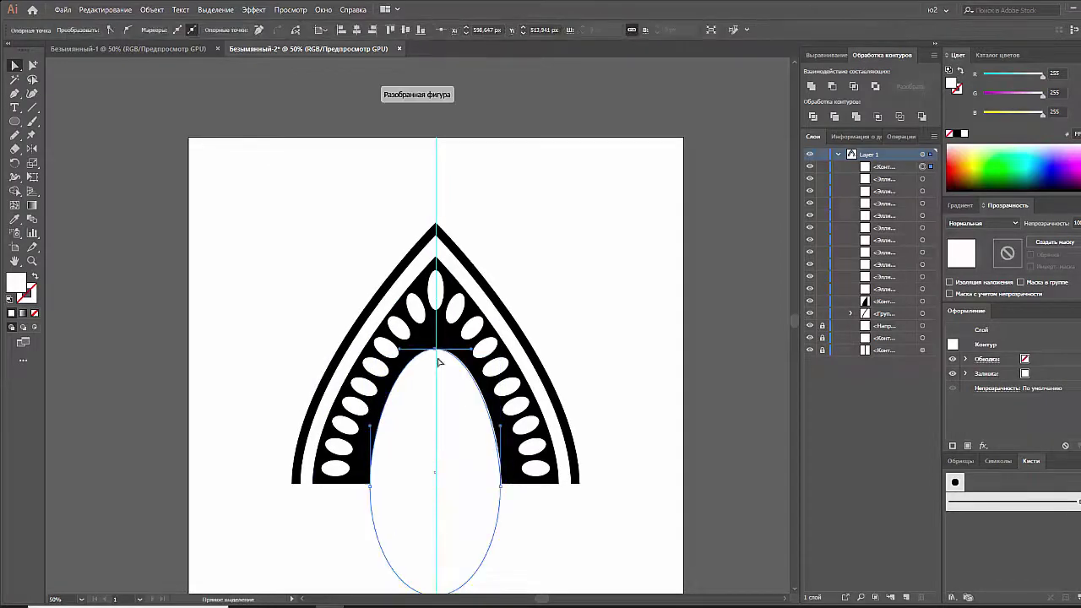
pyautogui.click(110, 29)
# Erase the arch's bottom and start an Offset Path of -20 px on it
pyautogui.hotkey('shift', 'e')
pyautogui.scroll(-2, 555, 422)
pyautogui.moveTo(335, 526); pyautogui.dragTo(555, 422)
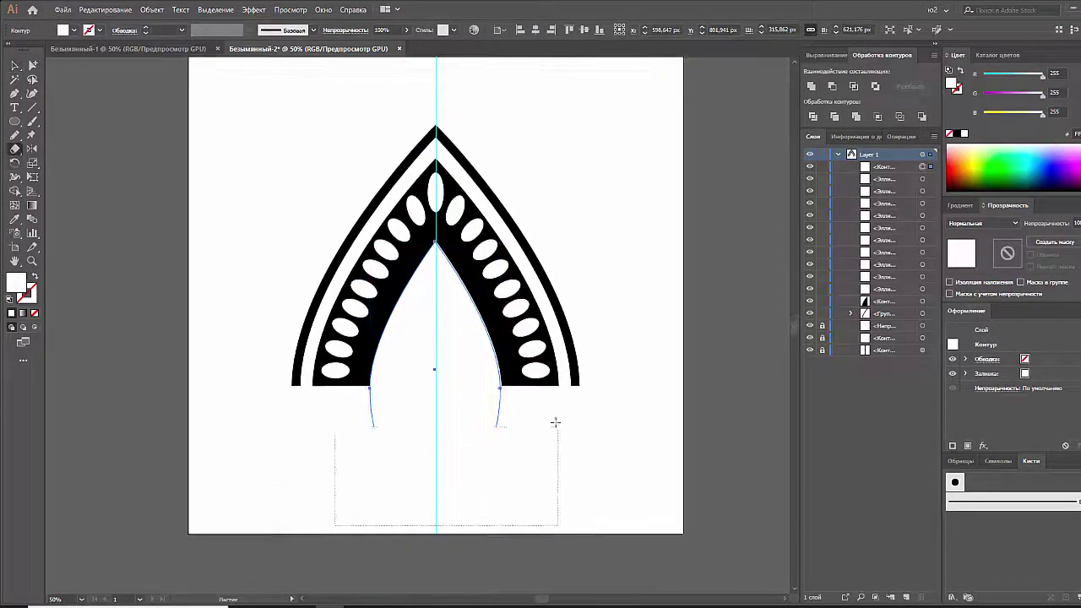
pyautogui.press('v')
pyautogui.click(411, 299)
pyautogui.click(152, 9)
pyautogui.click(591, 316)
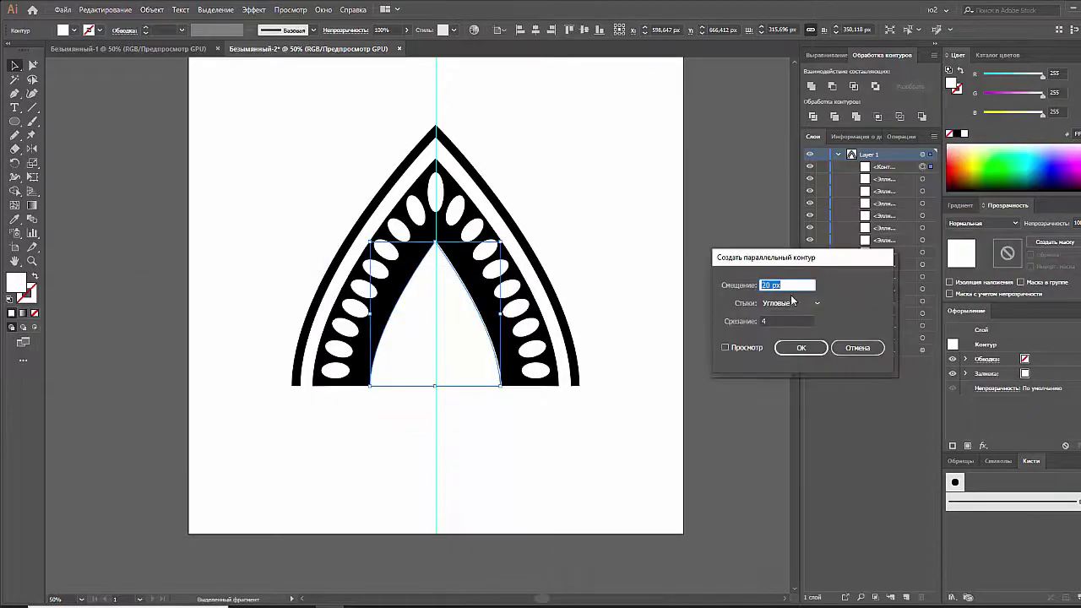
# Make the -20 px inset copy a black 20 pt outline and shrink it slightly
pyautogui.click(785, 350)
pyautogui.click(34, 276)
pyautogui.click(964, 134)
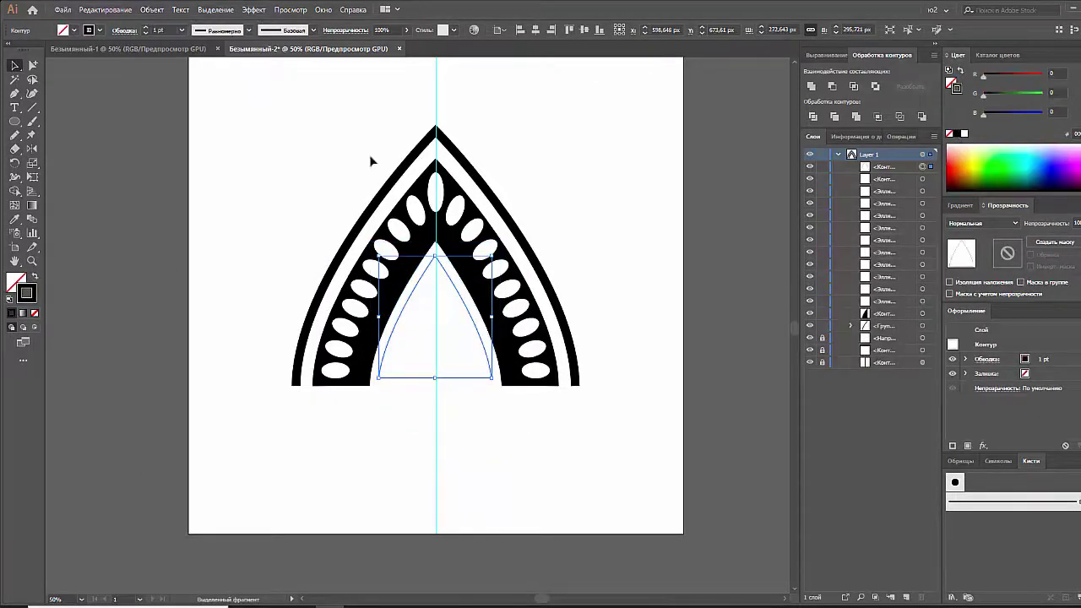
pyautogui.click(182, 30)
pyautogui.click(196, 202)
pyautogui.moveTo(436, 253); pyautogui.dragTo(437, 260)
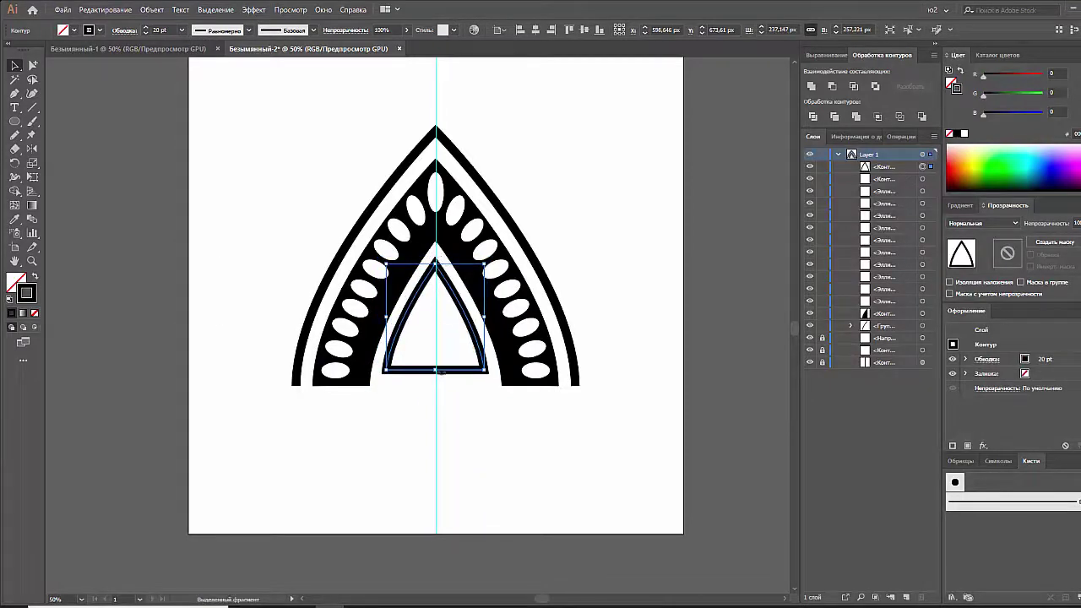
pyautogui.press('a')
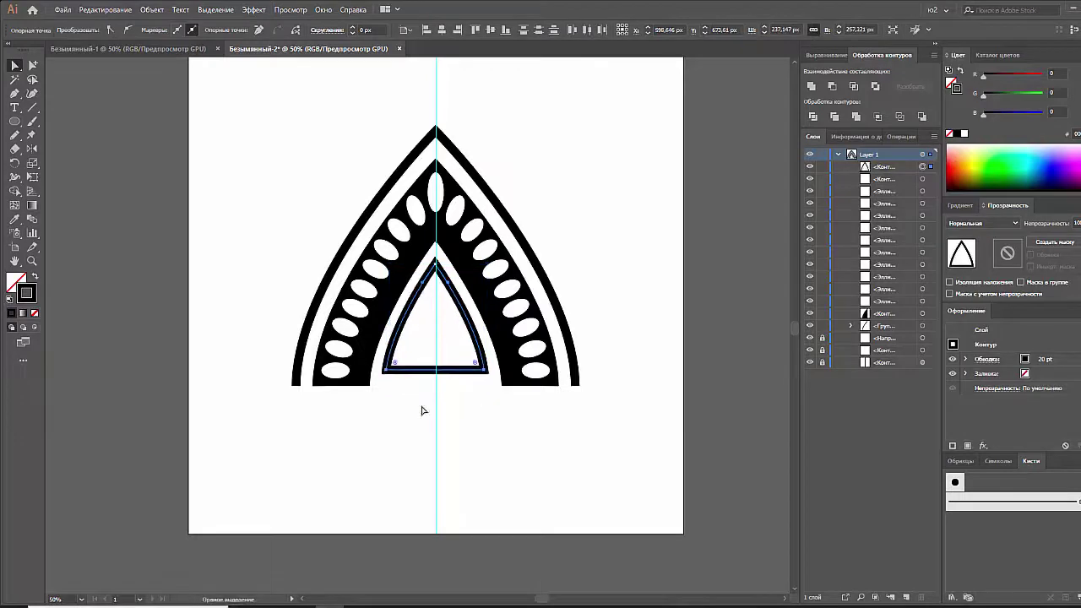
pyautogui.moveTo(14, 149); pyautogui.dragTo(51, 164)
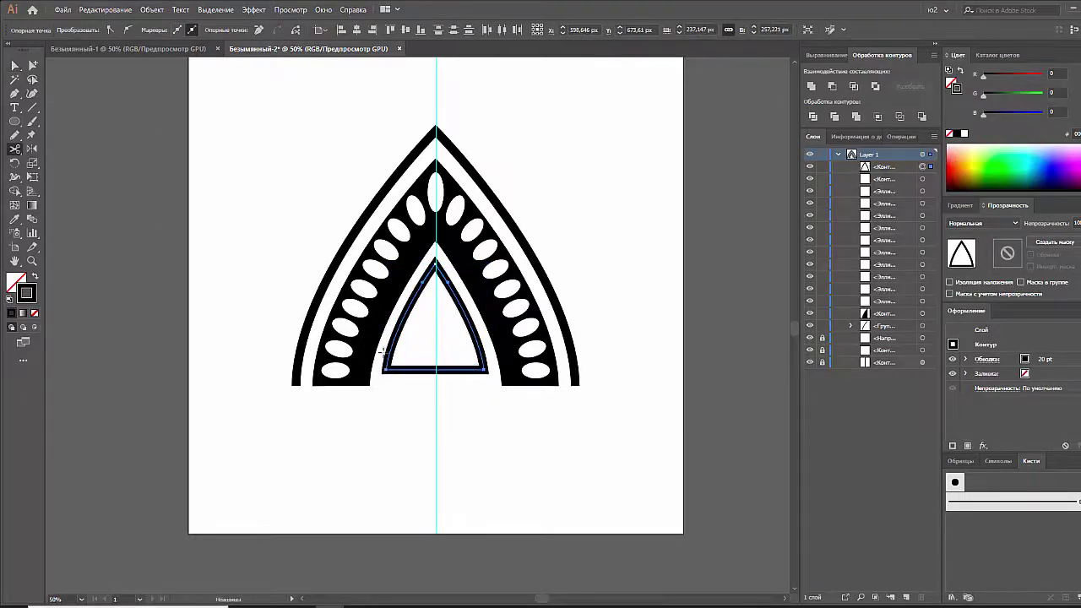
# Cut the inner triangle's bottom corner, delete its base and join the arch ends
pyautogui.keyDown('ctrl'); pyautogui.click(423, 371); pyautogui.keyUp('ctrl')
pyautogui.press('Delete')
pyautogui.click(386, 368)
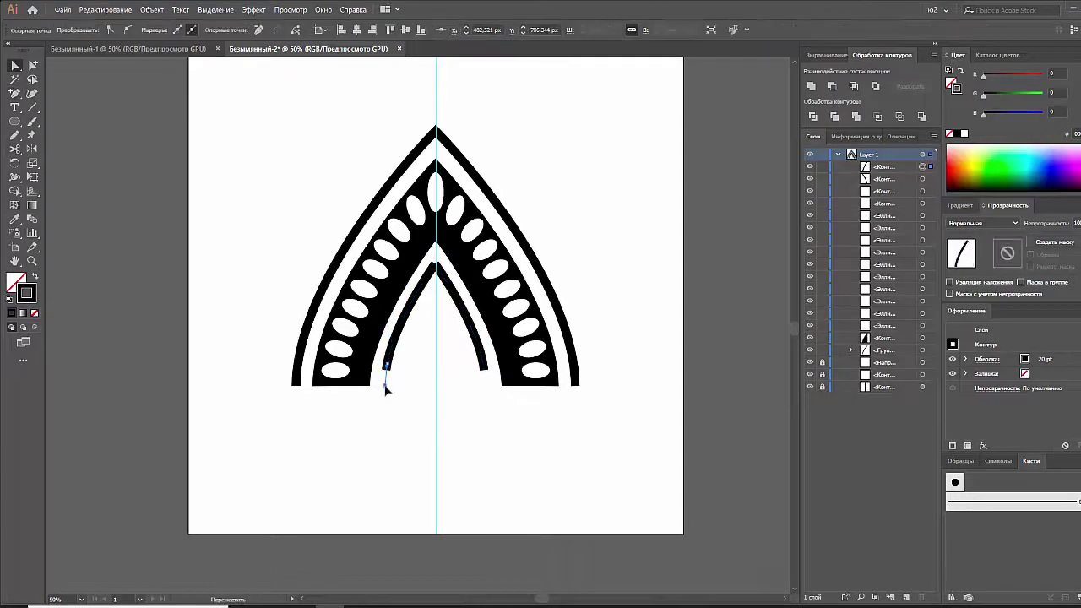
pyautogui.click(435, 267)
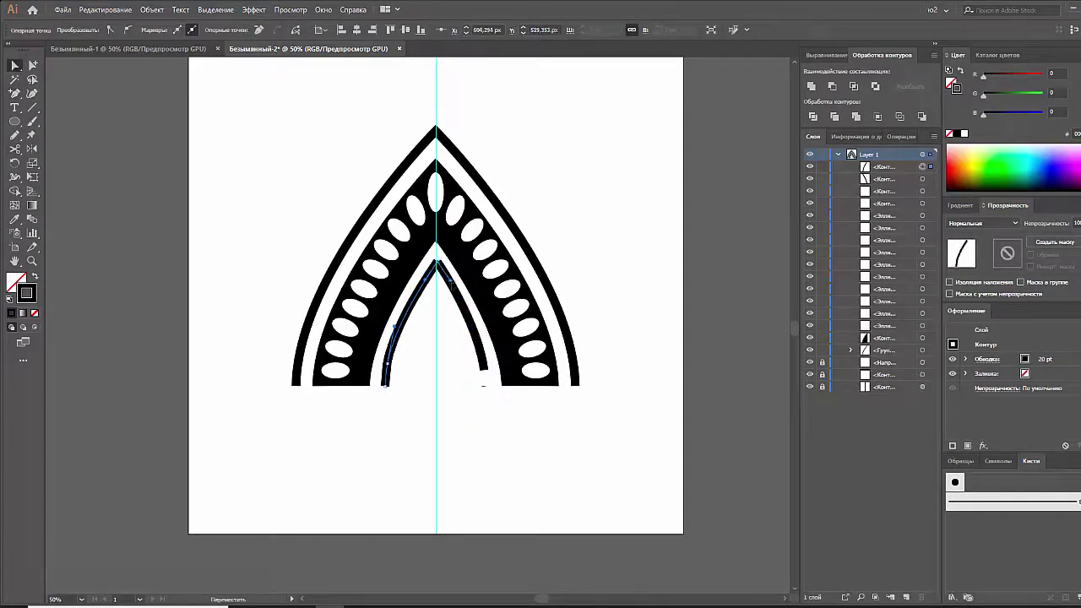
pyautogui.hotkey('ctrl', 'j')
# Bring the white inner arch forward and move the arch line below the ovals
pyautogui.click(426, 387)
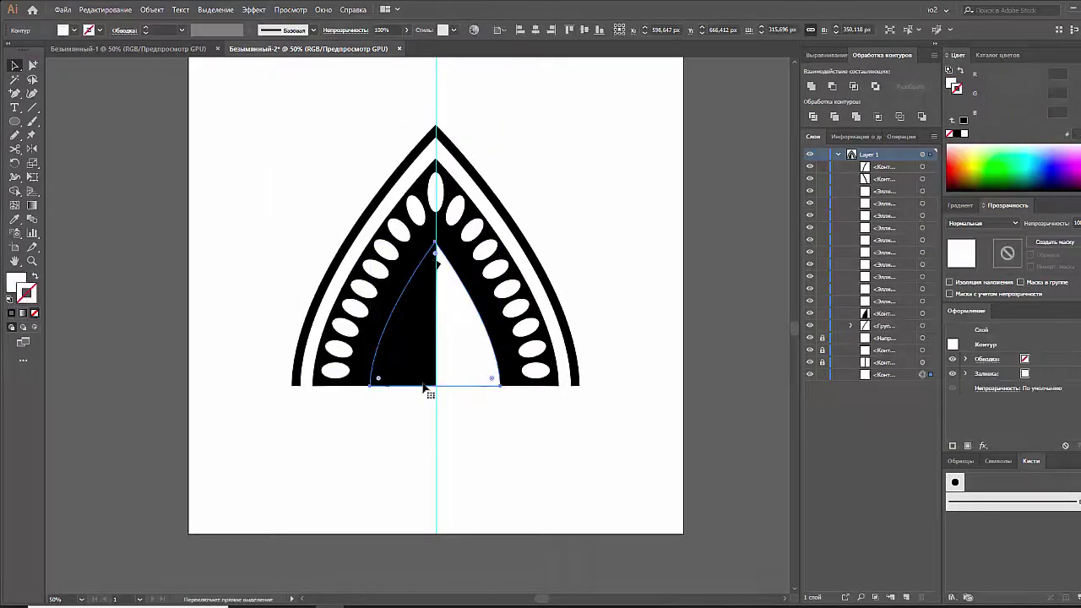
pyautogui.hotkey('ctrl', ']')
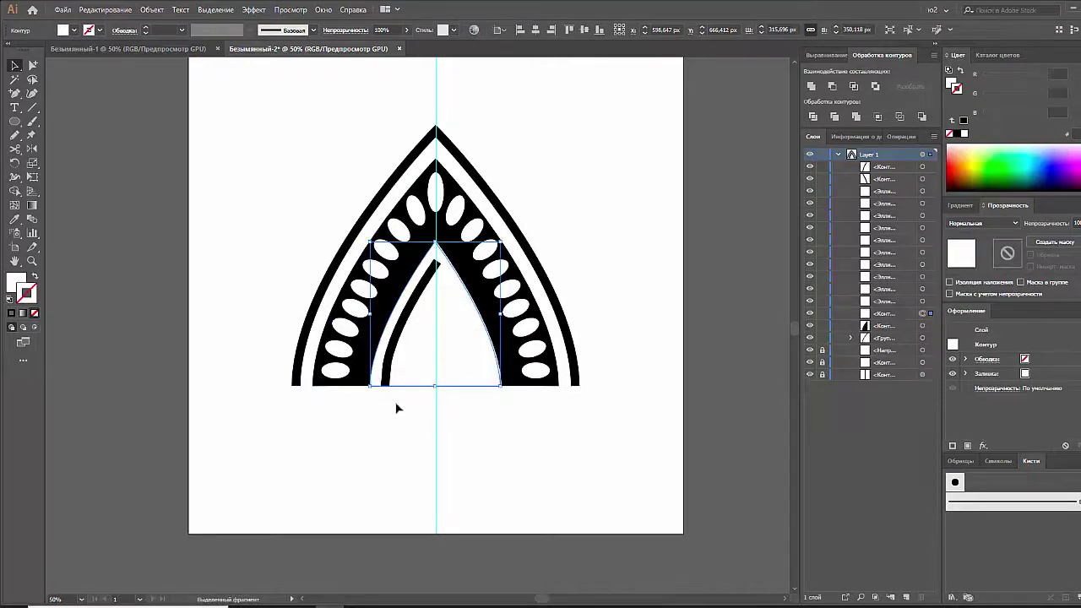
pyautogui.hotkey('shift', 'x')
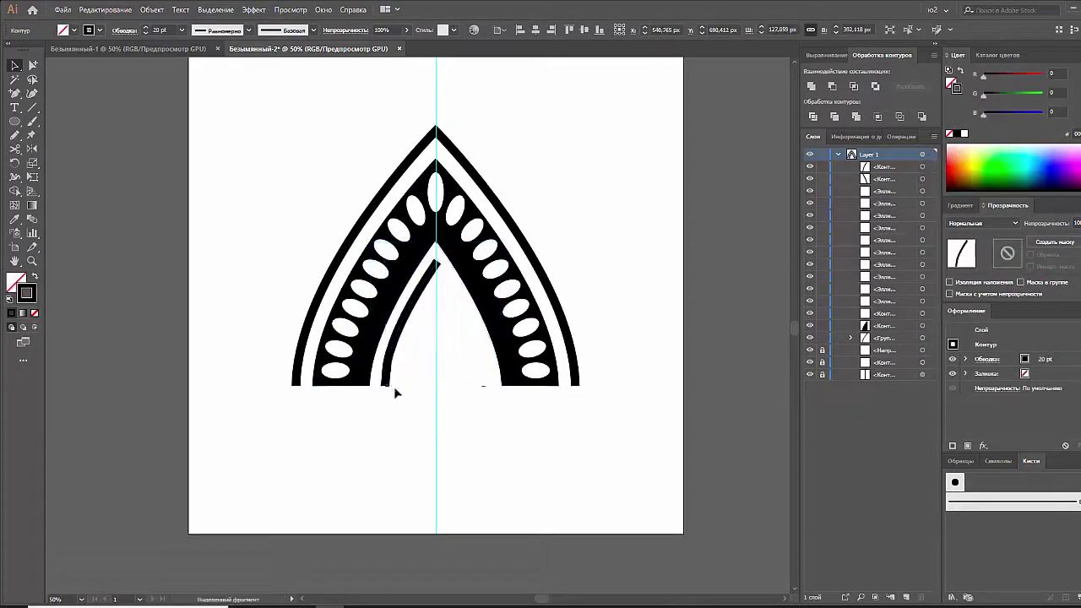
pyautogui.click(401, 354)
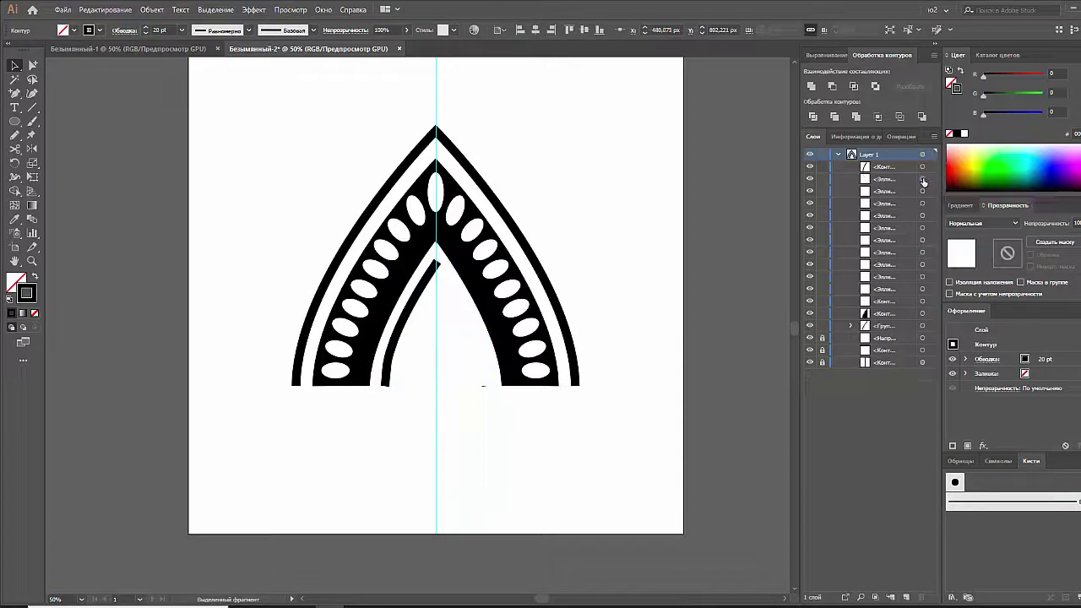
pyautogui.click(923, 326)
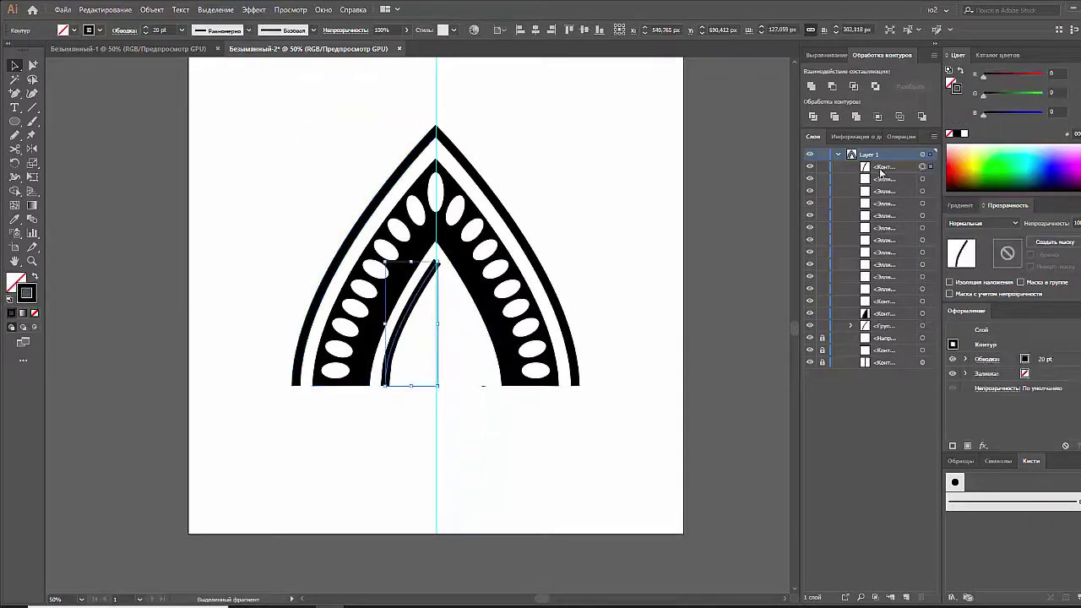
pyautogui.moveTo(882, 168)
pyautogui.mouseDown()
pyautogui.moveTo(879, 306)
pyautogui.moveTo(900, 330)
pyautogui.moveTo(896, 287)
pyautogui.mouseUp()
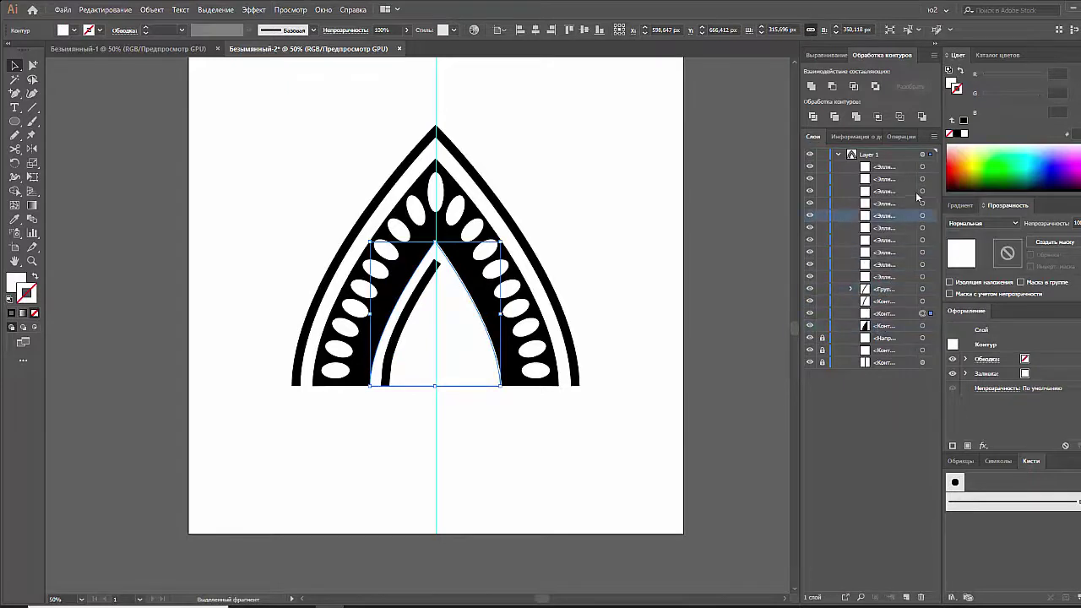
# Group all the left-side ovals together
pyautogui.click(922, 166)
pyautogui.moveTo(925, 181); pyautogui.dragTo(925, 278)
pyautogui.hotkey('ctrl', 'g')
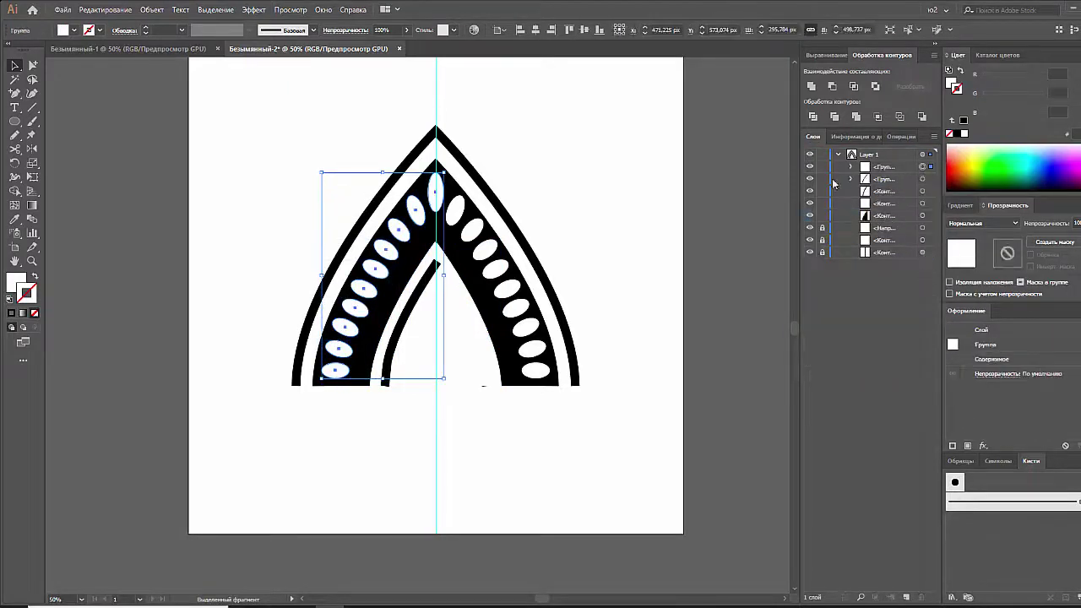
pyautogui.hotkey('ctrl', 'shift', 'a')
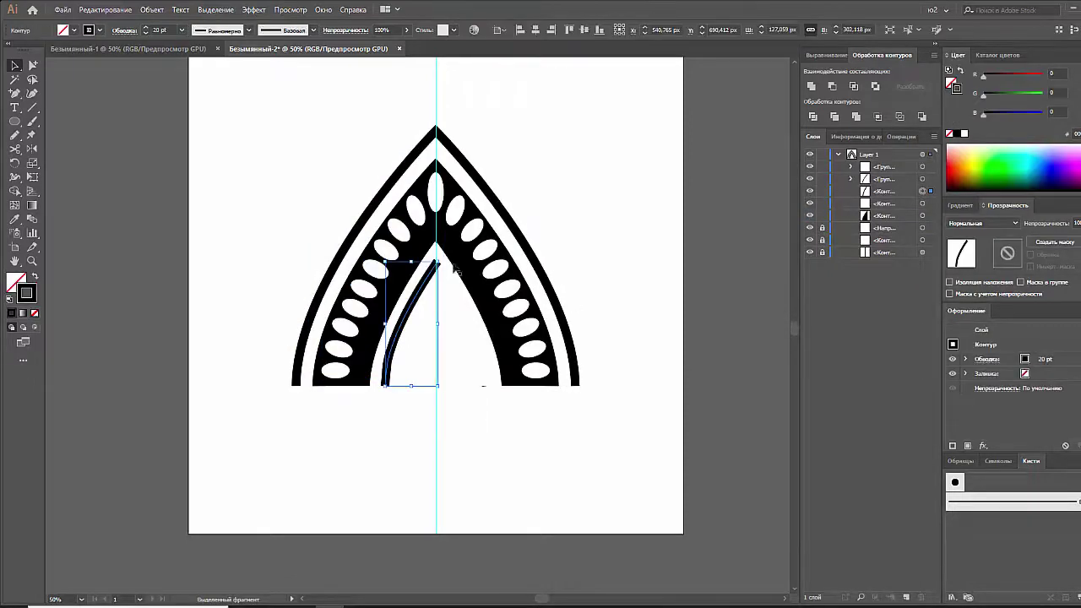
# Hide the inner arch stroke line and erase the arch's right half
pyautogui.click(470, 306)
pyautogui.hotkey('ctrl', '3')
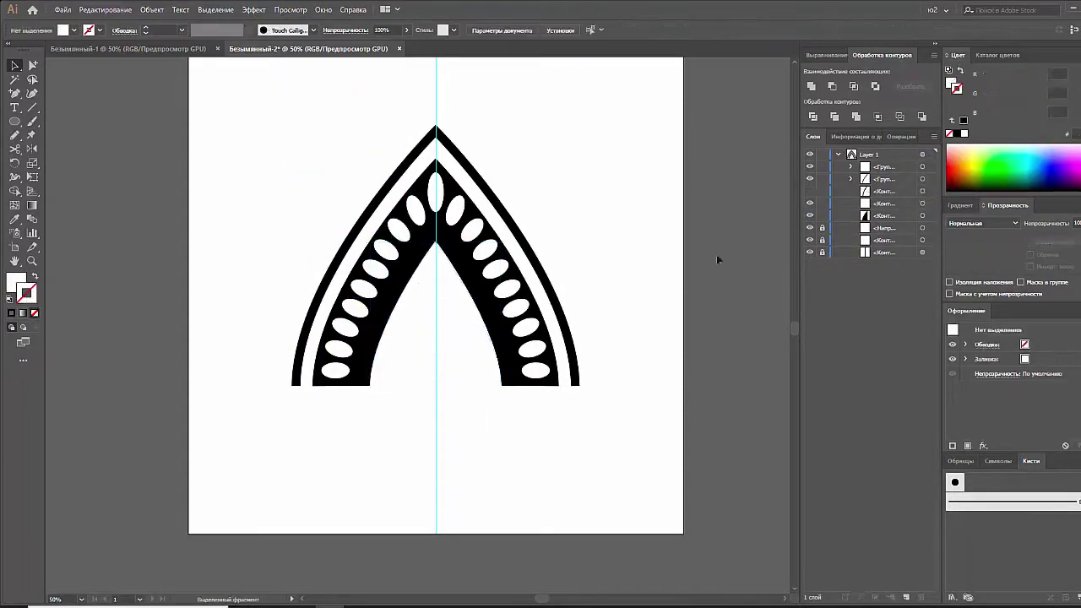
pyautogui.moveTo(415, 434); pyautogui.dragTo(383, 372)
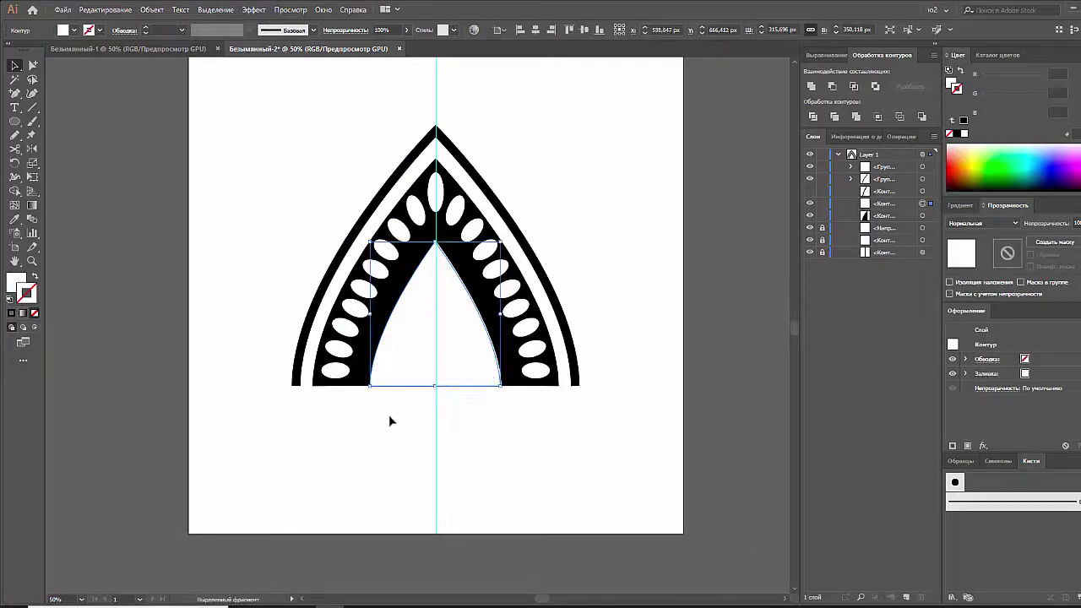
pyautogui.hotkey('shift', 'e')
pyautogui.moveTo(557, 205); pyautogui.dragTo(435, 420)
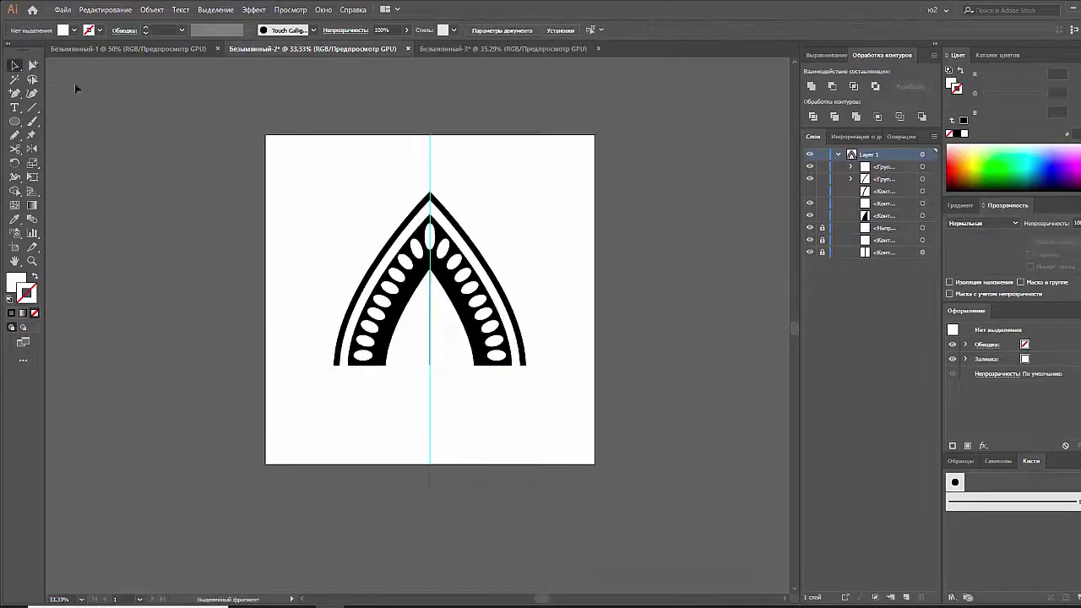
pyautogui.hotkey('ctrl', 'a')
# Expand the arch's appearance and draw two small black dots above it
pyautogui.click(152, 10)
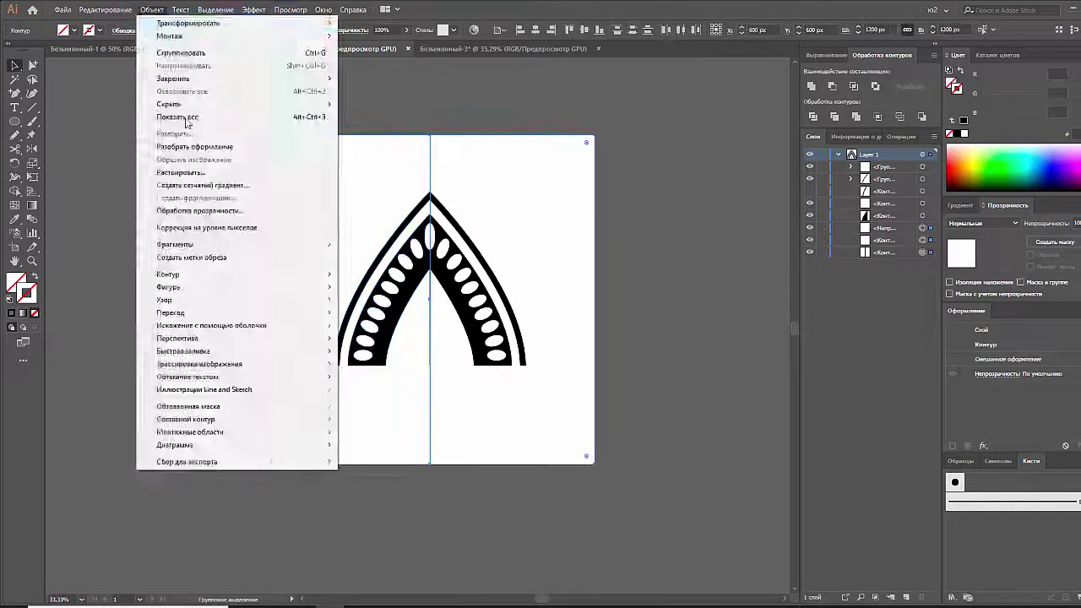
pyautogui.click(194, 147)
pyautogui.click(47, 144)
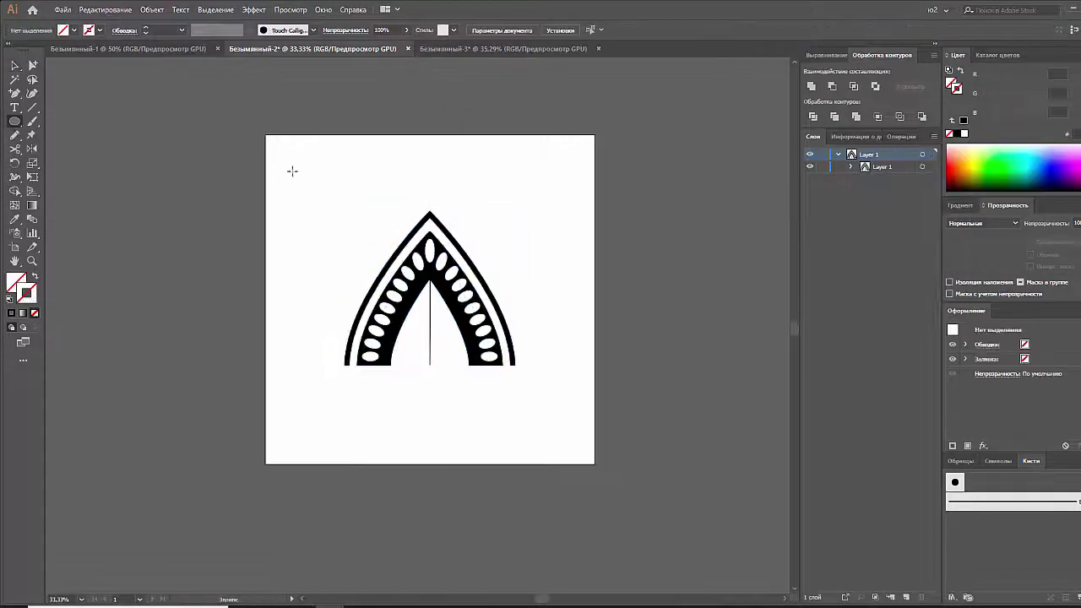
pyautogui.moveTo(308, 173); pyautogui.dragTo(321, 186)
pyautogui.press('v')
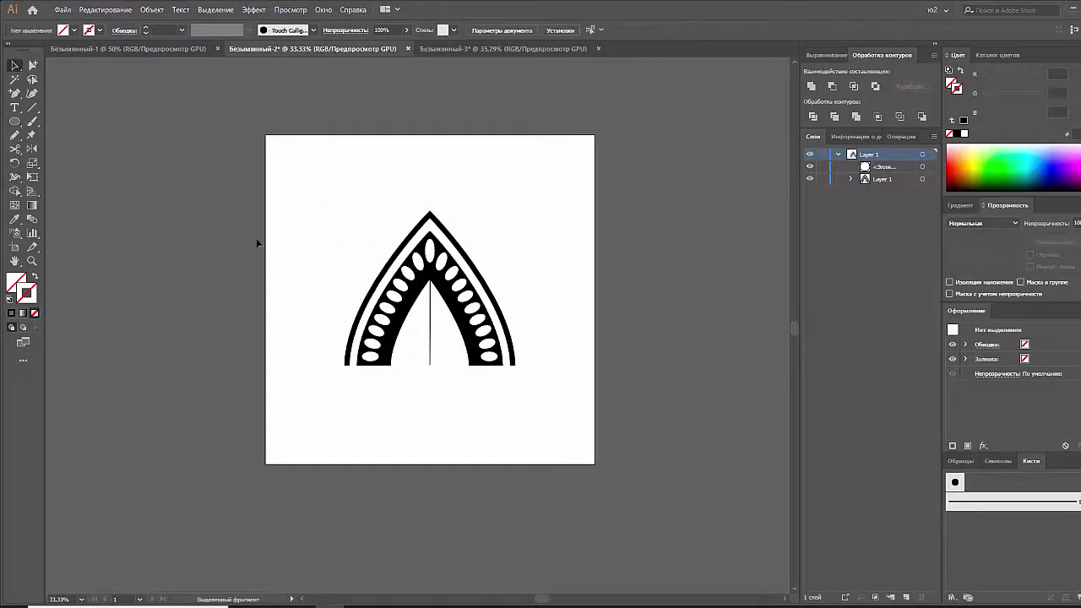
pyautogui.click(240, 216)
pyautogui.click(964, 121)
pyautogui.moveTo(240, 216); pyautogui.dragTo(335, 242)
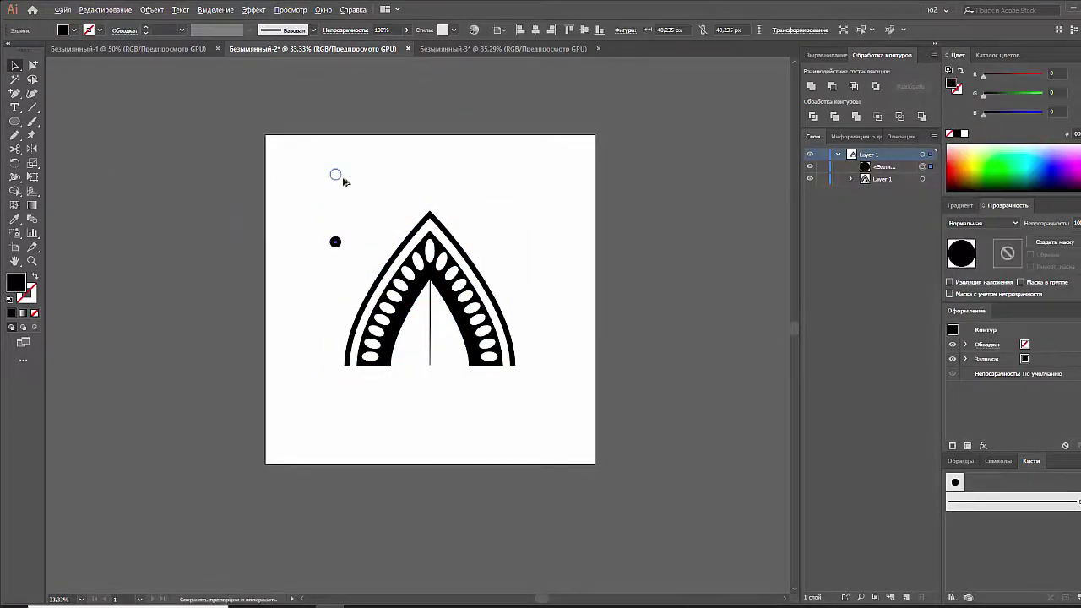
# Blend the dots with 5 steps, expand the chain and move it onto the apex
pyautogui.click(336, 176)
pyautogui.click(335, 242)
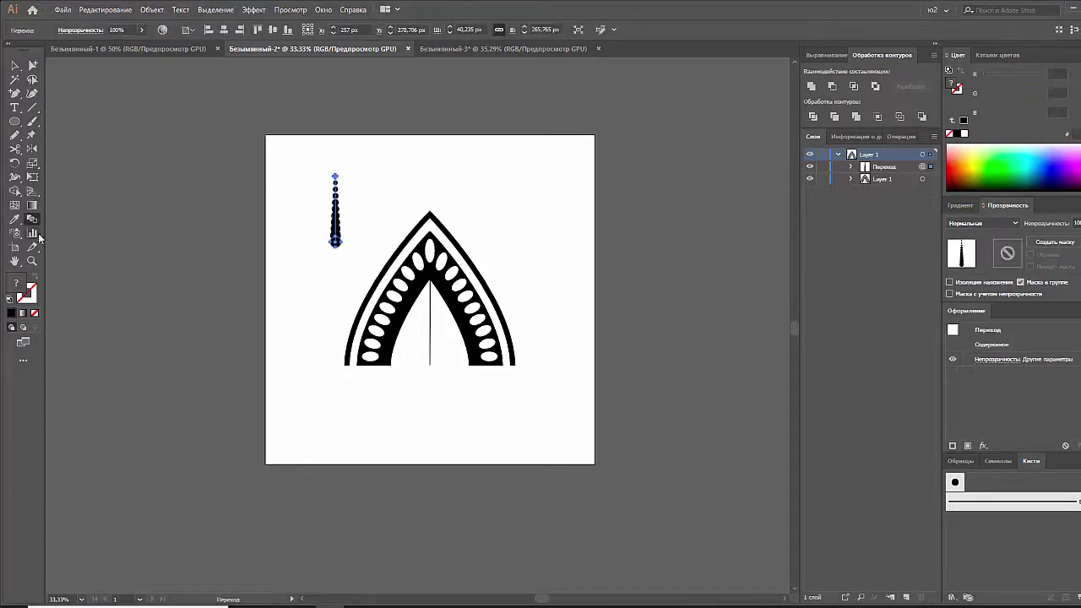
pyautogui.press('Return')
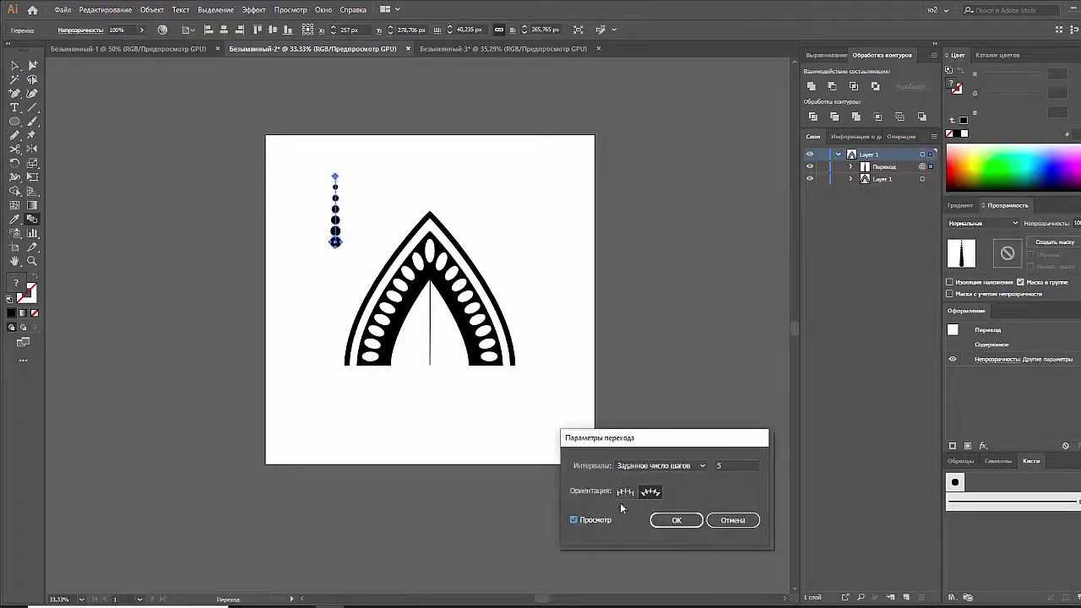
pyautogui.click(689, 520)
pyautogui.click(152, 9)
pyautogui.click(169, 180)
pyautogui.click(550, 376)
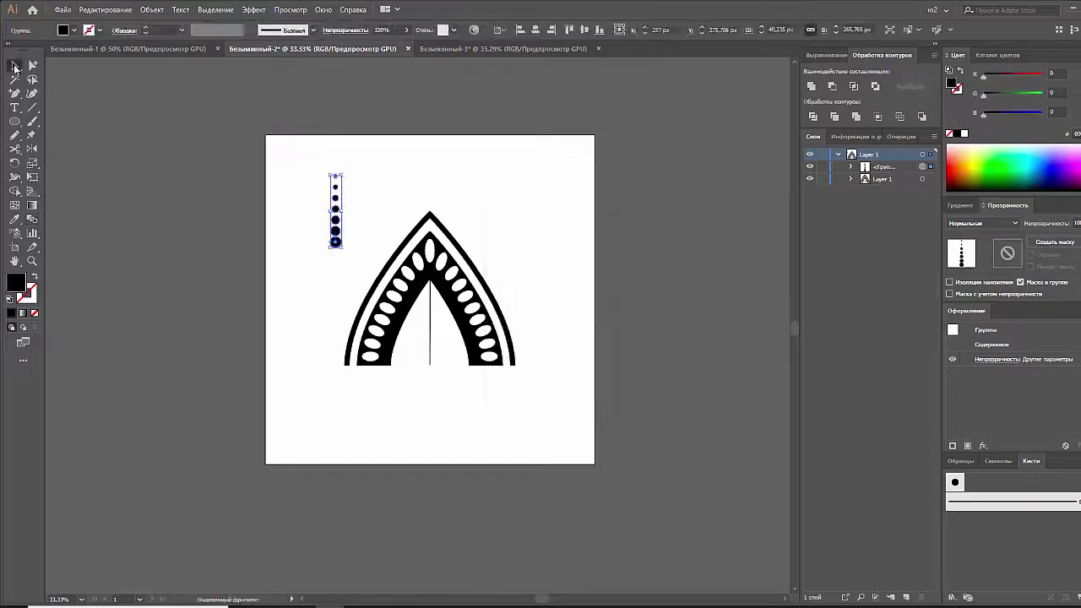
pyautogui.moveTo(431, 194); pyautogui.dragTo(430, 196)
pyautogui.hotkey('ctrl', 'a')
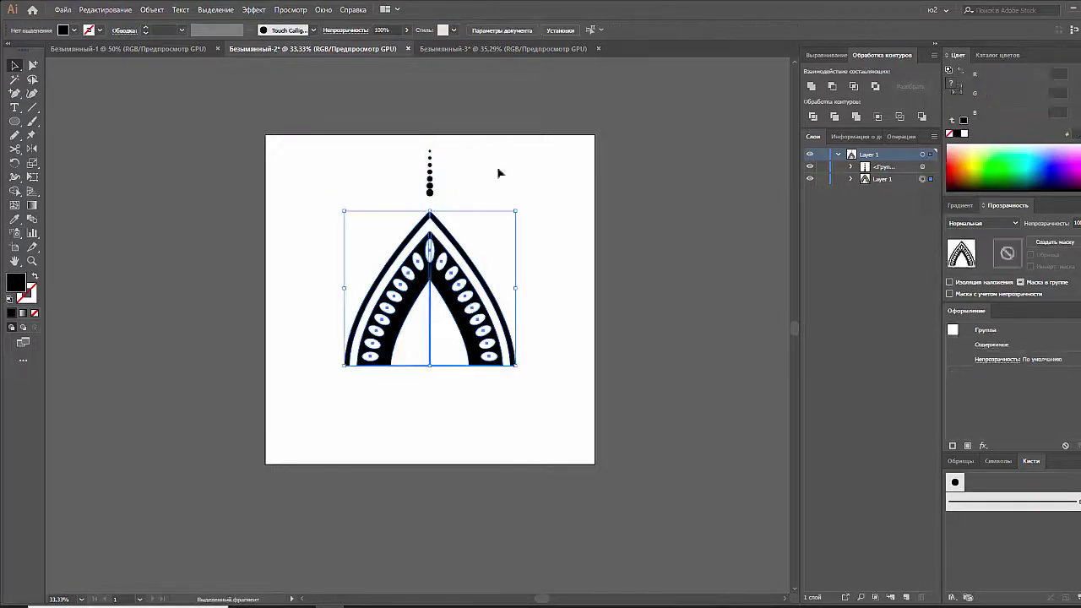
pyautogui.hotkey('ctrl', 'shift', 'a')
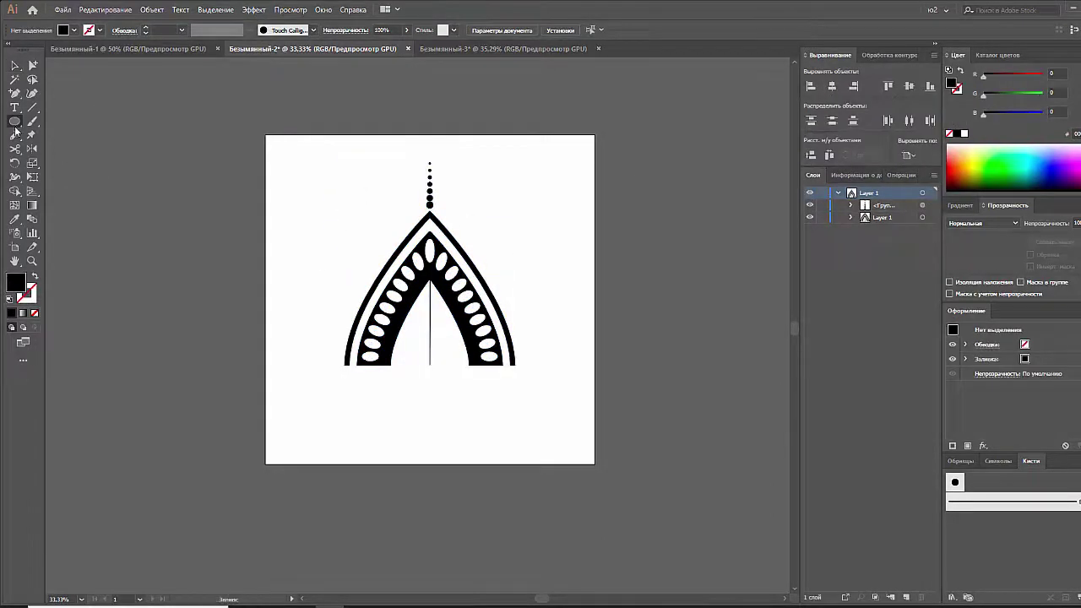
# Add a grouped pair of small circles on both sides of the arch, raised higher
pyautogui.moveTo(322, 264); pyautogui.dragTo(333, 275)
pyautogui.hotkey('ctrl', 'shift', 'a')
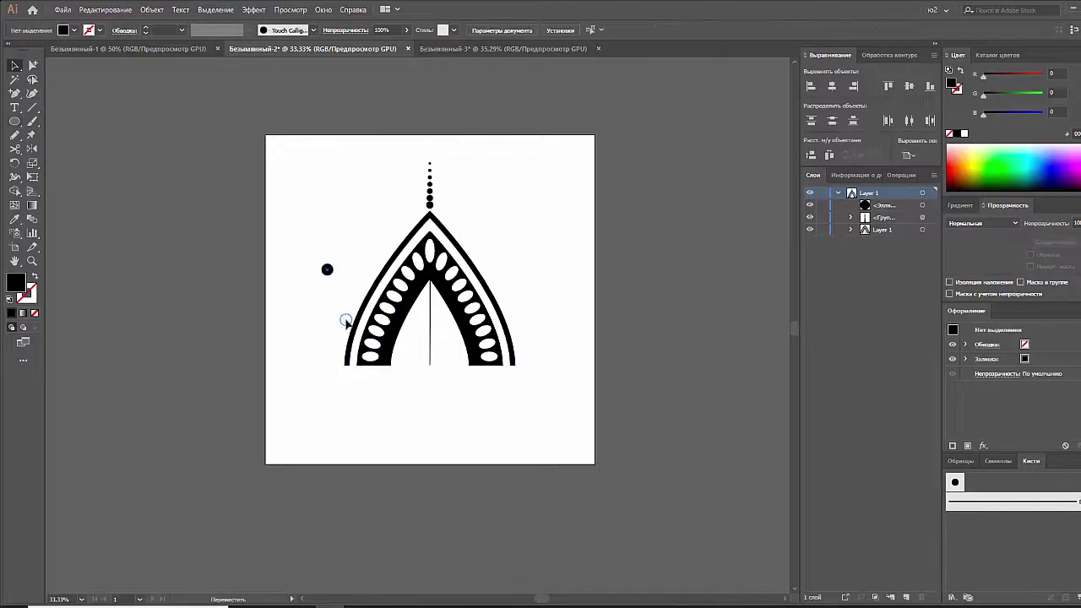
pyautogui.moveTo(347, 321); pyautogui.dragTo(514, 319)
pyautogui.keyDown('shift'); pyautogui.click(345, 319); pyautogui.keyUp('shift')
pyautogui.hotkey('ctrl', 'g')
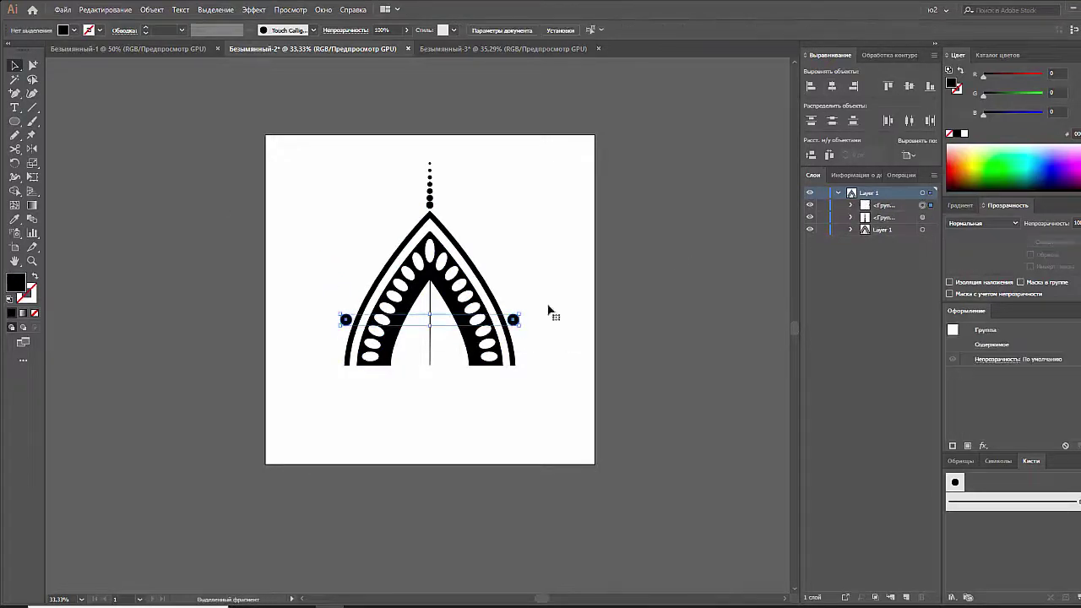
pyautogui.click(887, 87)
pyautogui.click(633, 262)
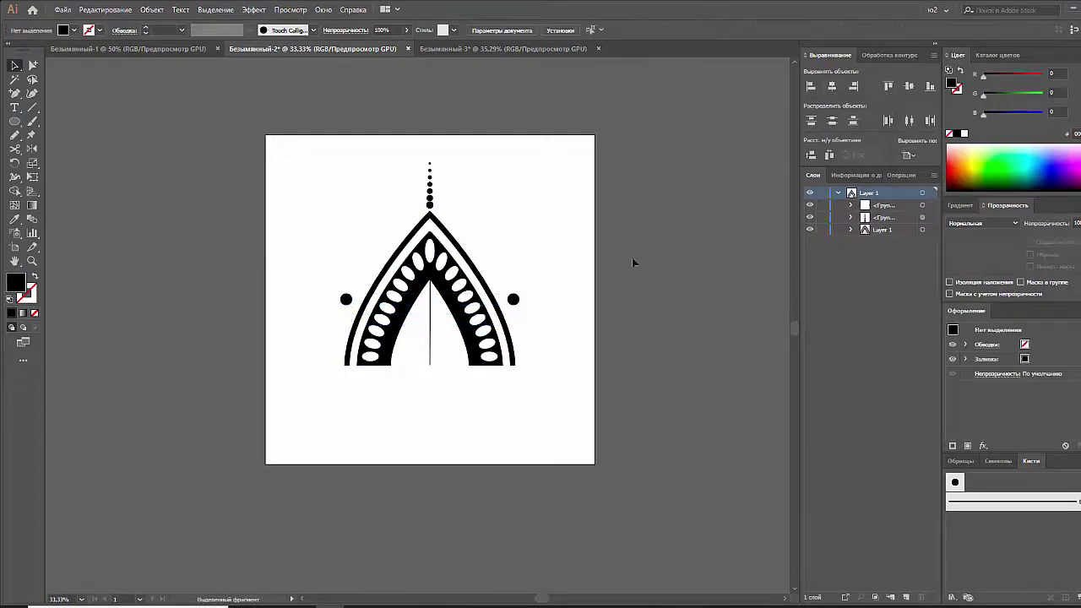
# Isolate the arch group and inspect its inner white shapes and apex centre line
pyautogui.click(430, 356)
pyautogui.doubleClick(432, 353)
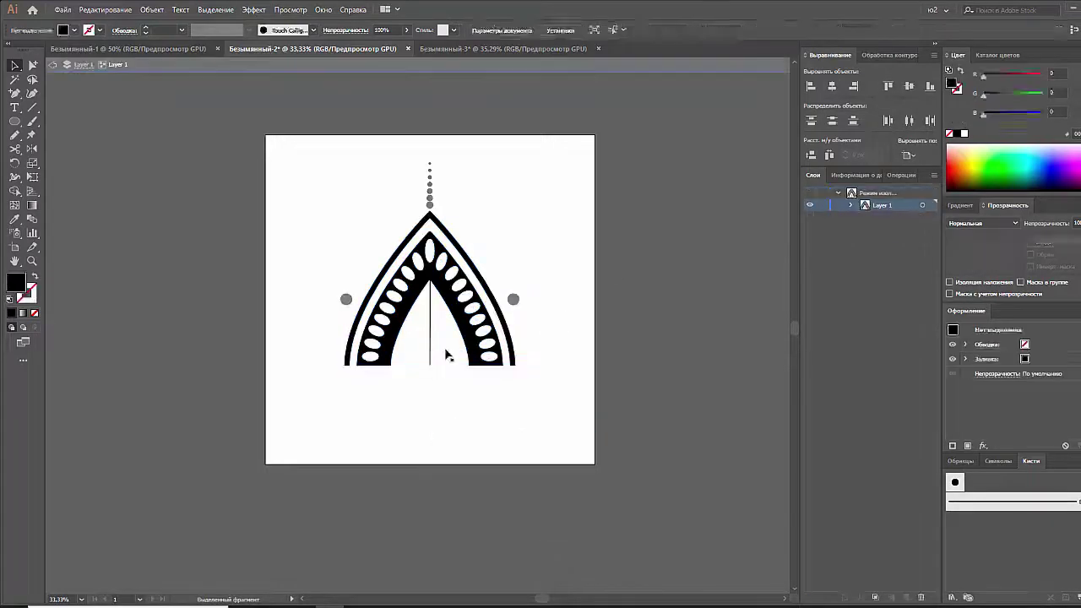
pyautogui.scroll(3, 414, 385)
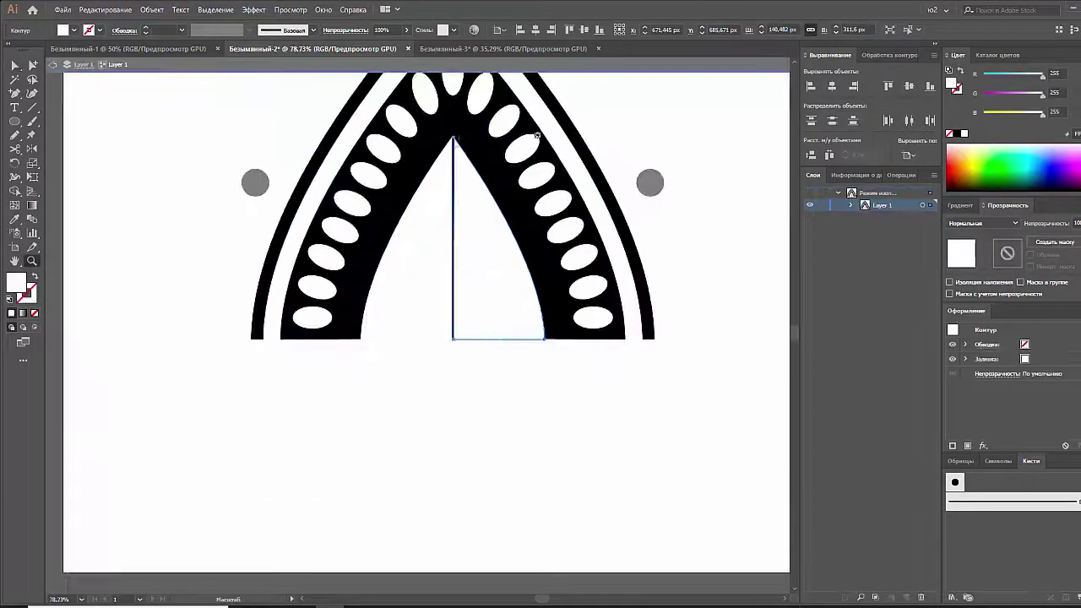
pyautogui.click(454, 338)
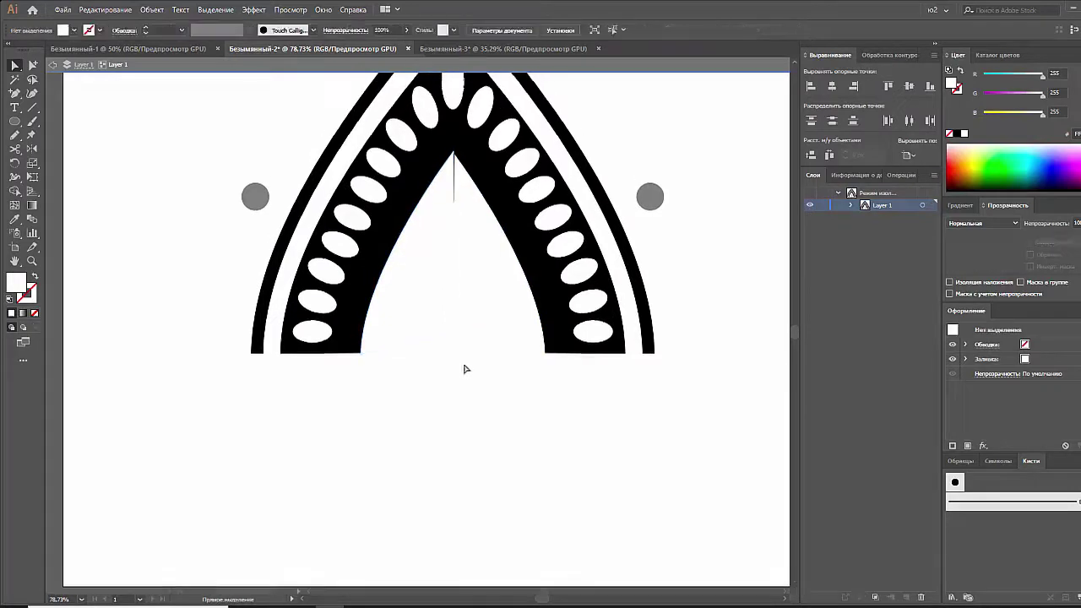
pyautogui.scroll(5, 432, 164)
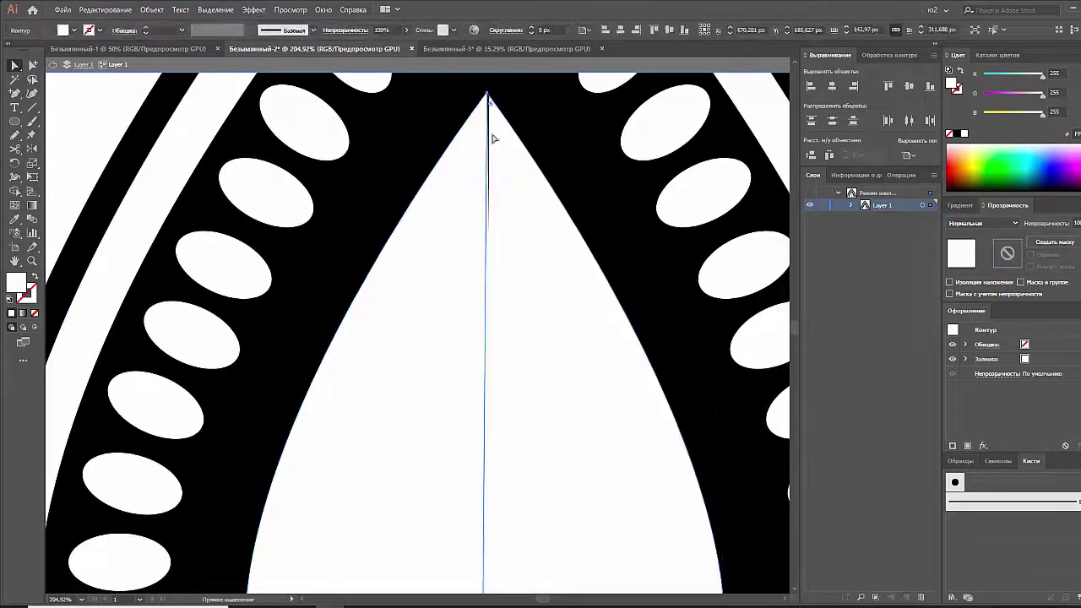
pyautogui.click(490, 127)
pyautogui.click(491, 101)
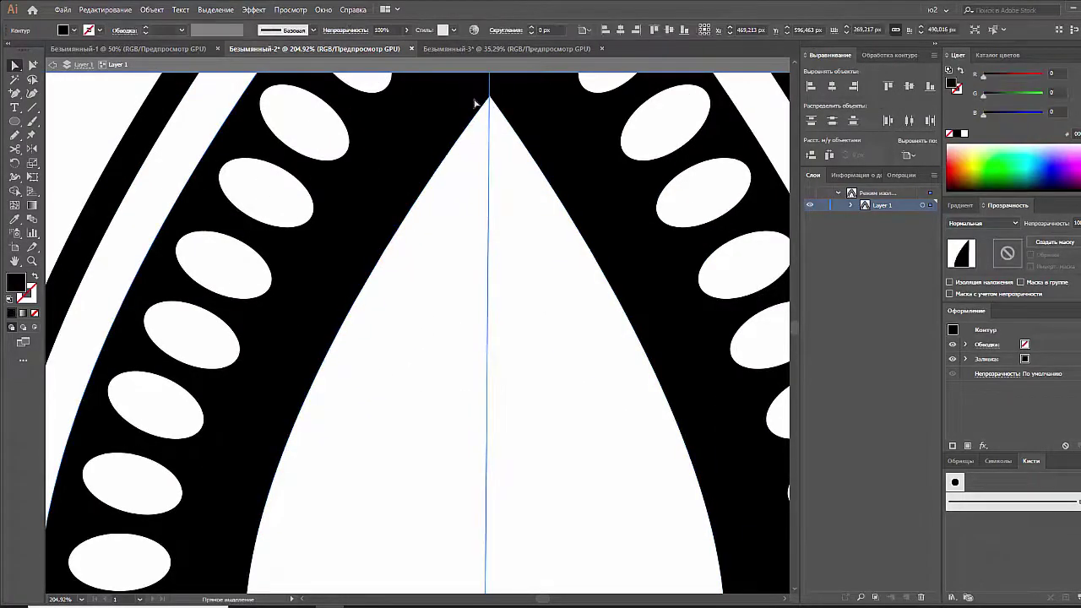
pyautogui.hotkey('ctrl', '0')
pyautogui.scroll(8, 391, 266)
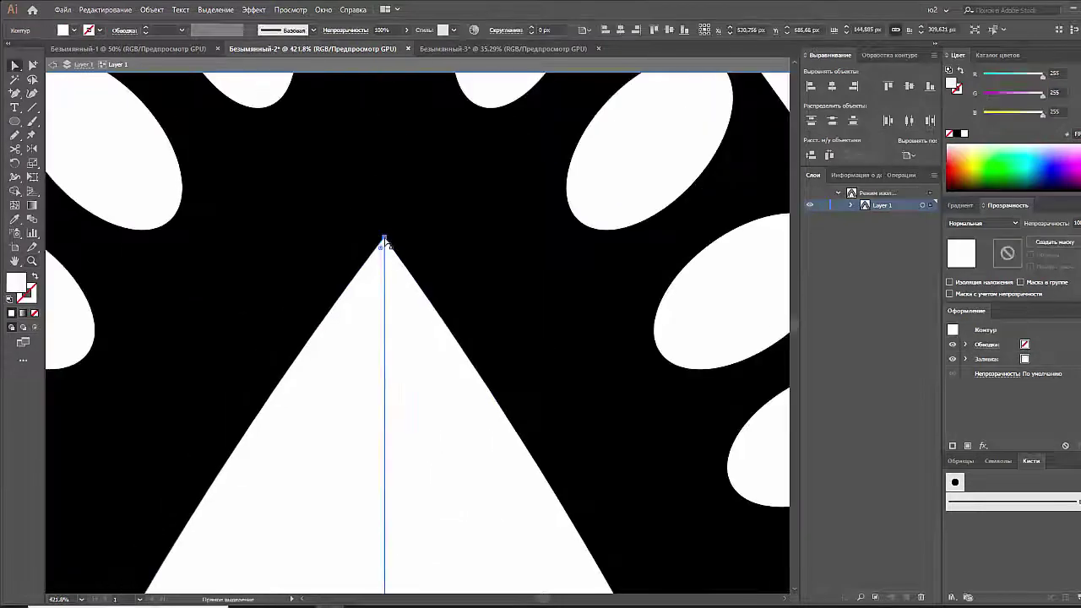
pyautogui.hotkey('ctrl', 'shift', 'a')
pyautogui.hotkey('ctrl', '0')
# Draw a solid black circle inside the arch below its peak
pyautogui.moveTo(436, 402); pyautogui.dragTo(451, 427)
pyautogui.press('v')
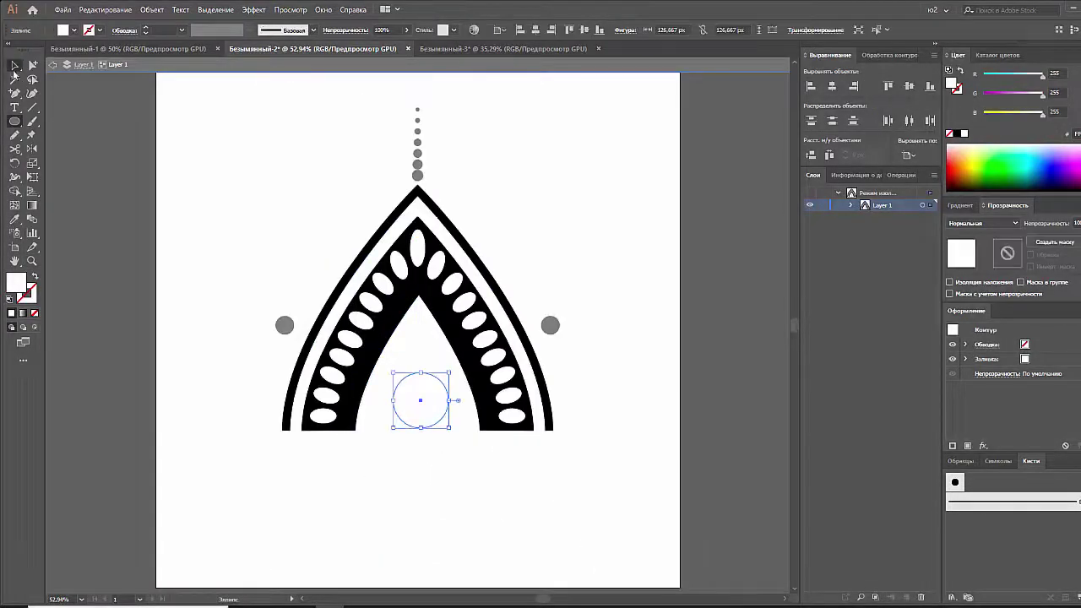
pyautogui.hotkey('ctrl', 'shift', 'a')
pyautogui.hotkey('ctrl', '-')
# Copy the arch artwork and push the radial ornament outward into a 16-piece ring
pyautogui.moveTo(540, 187); pyautogui.dragTo(292, 451)
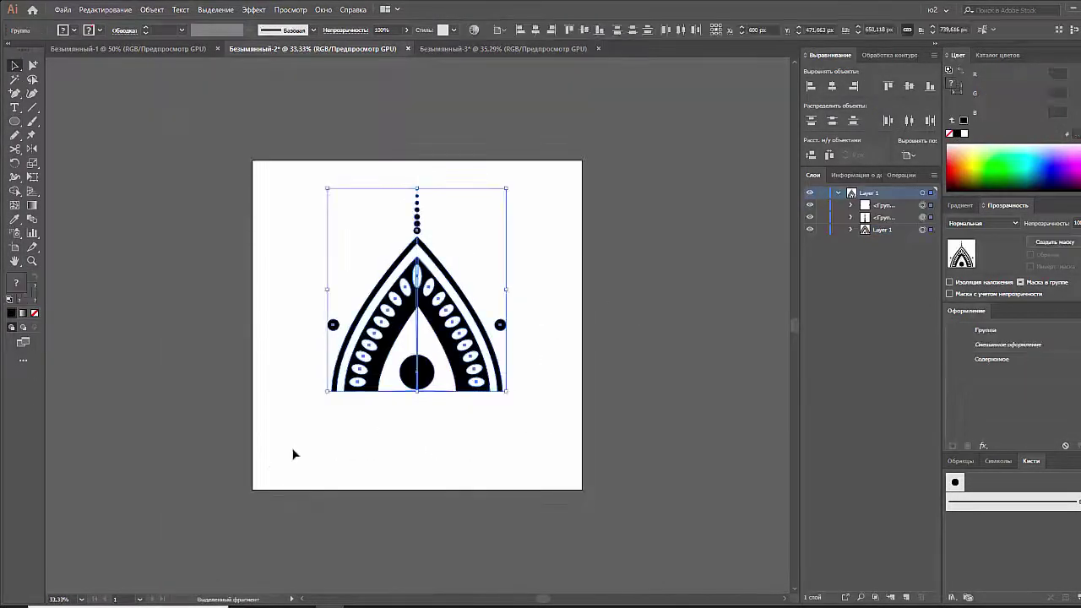
pyautogui.hotkey('ctrl', 'Tab')
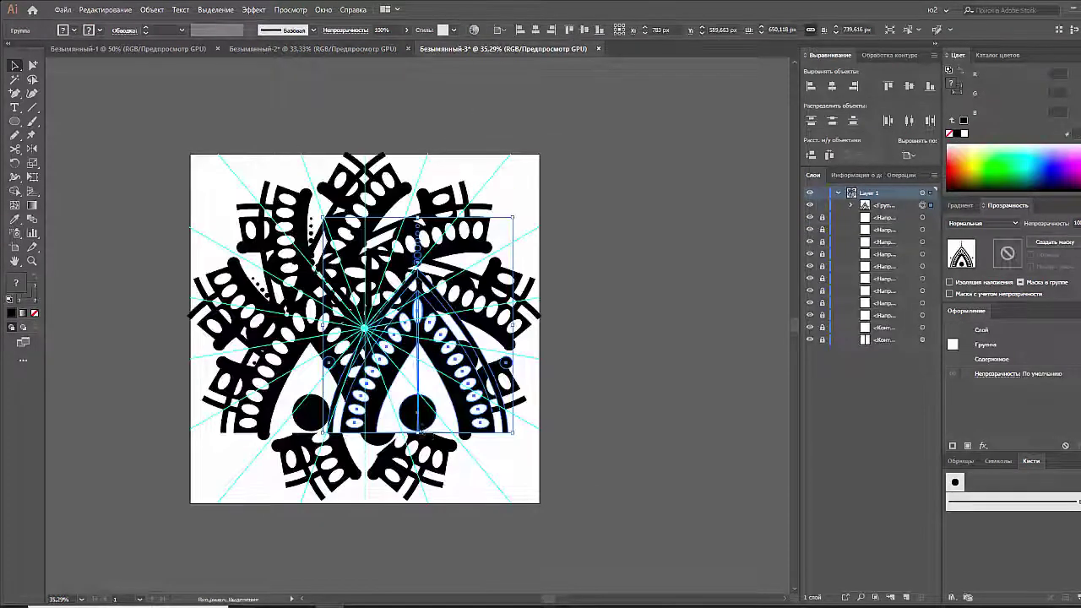
pyautogui.moveTo(348, 213); pyautogui.dragTo(365, 216)
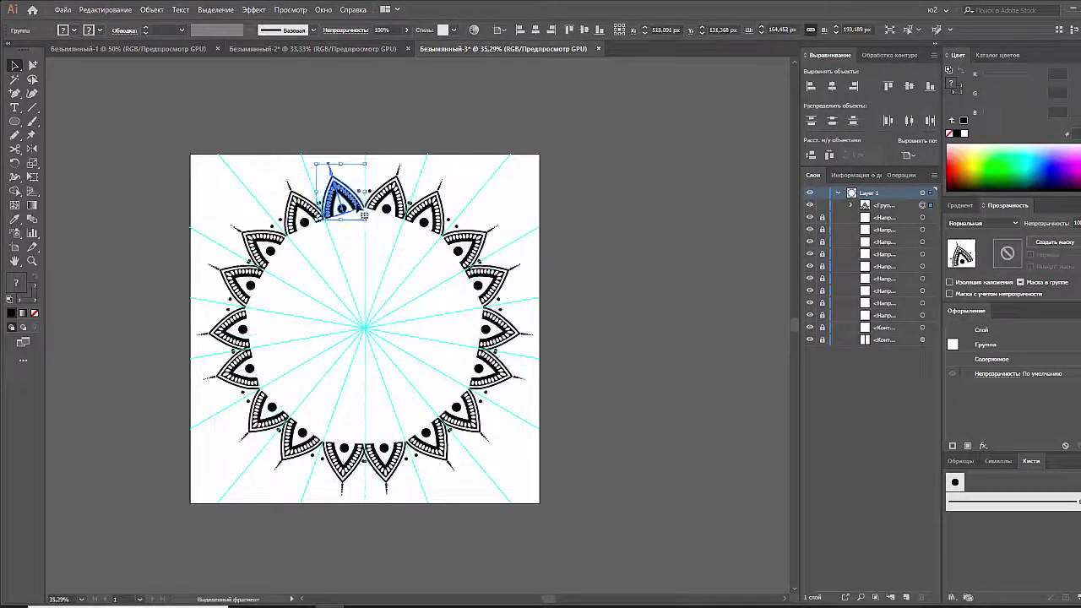
pyautogui.click(371, 139)
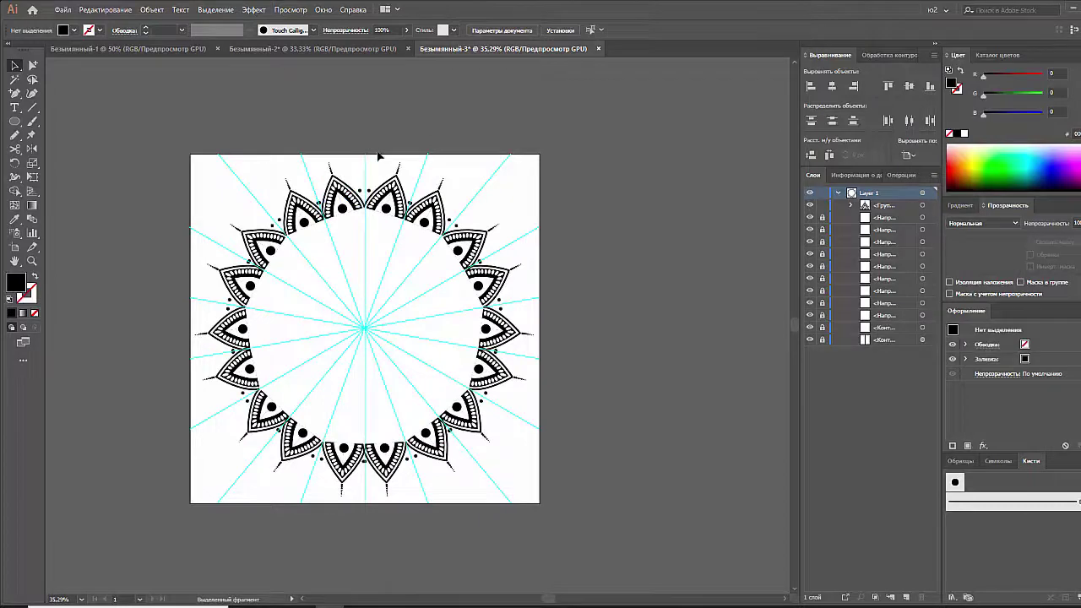
pyautogui.click(351, 211)
pyautogui.click(363, 48)
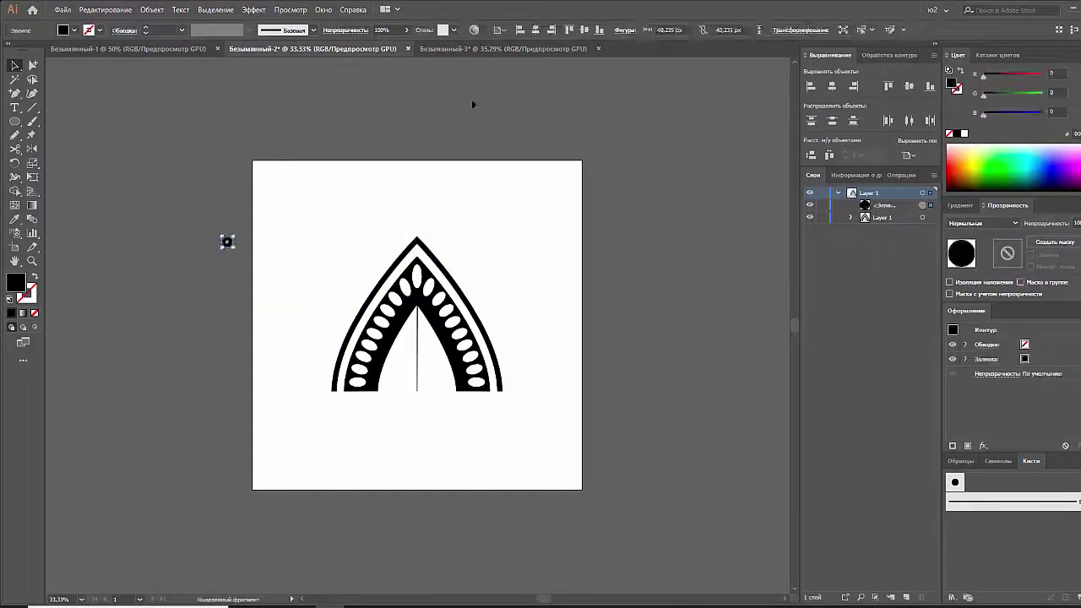
# Delete the arch's dot group and its thin outer outline
pyautogui.click(928, 205)
pyautogui.press('Delete')
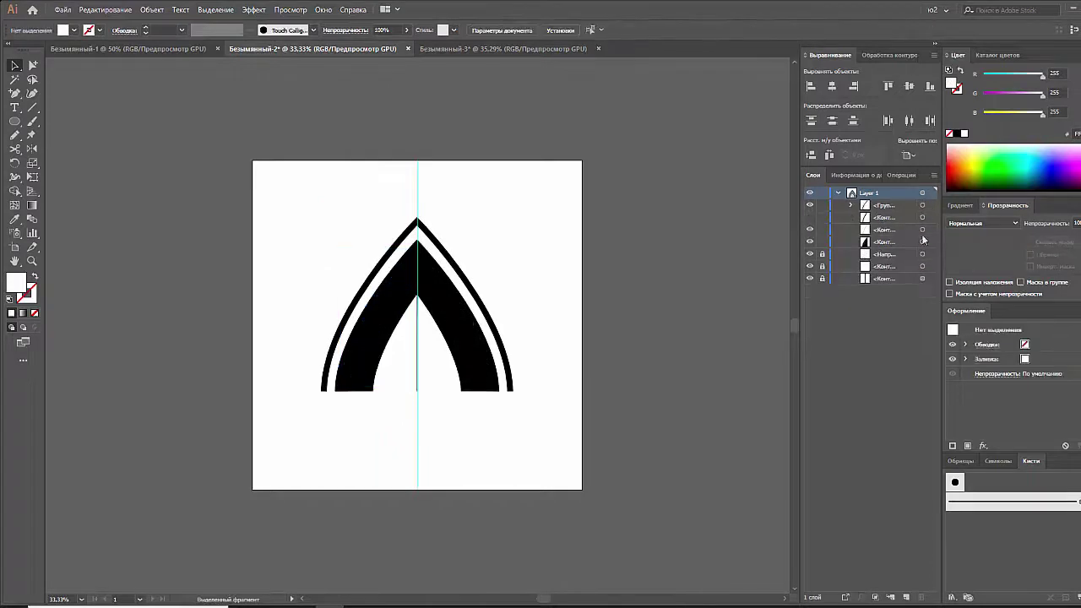
pyautogui.click(922, 217)
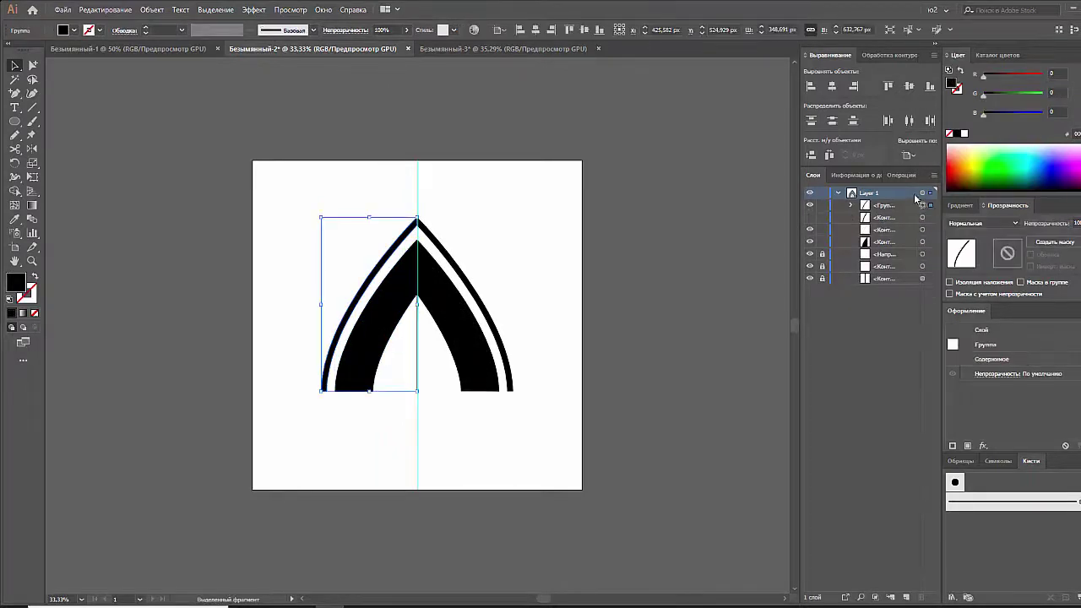
pyautogui.press('Delete')
# Flip both arch halves upside down and nudge the inner white shape slightly down
pyautogui.click(355, 338)
pyautogui.moveTo(376, 240); pyautogui.dragTo(376, 392)
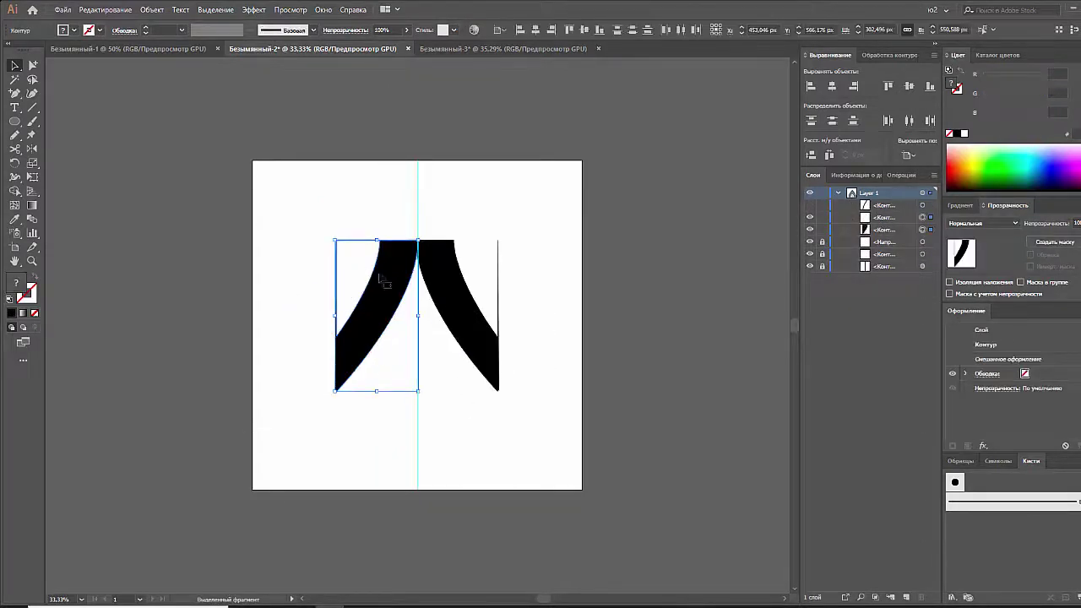
pyautogui.click(486, 338)
pyautogui.moveTo(459, 240); pyautogui.dragTo(459, 391)
pyautogui.click(505, 358)
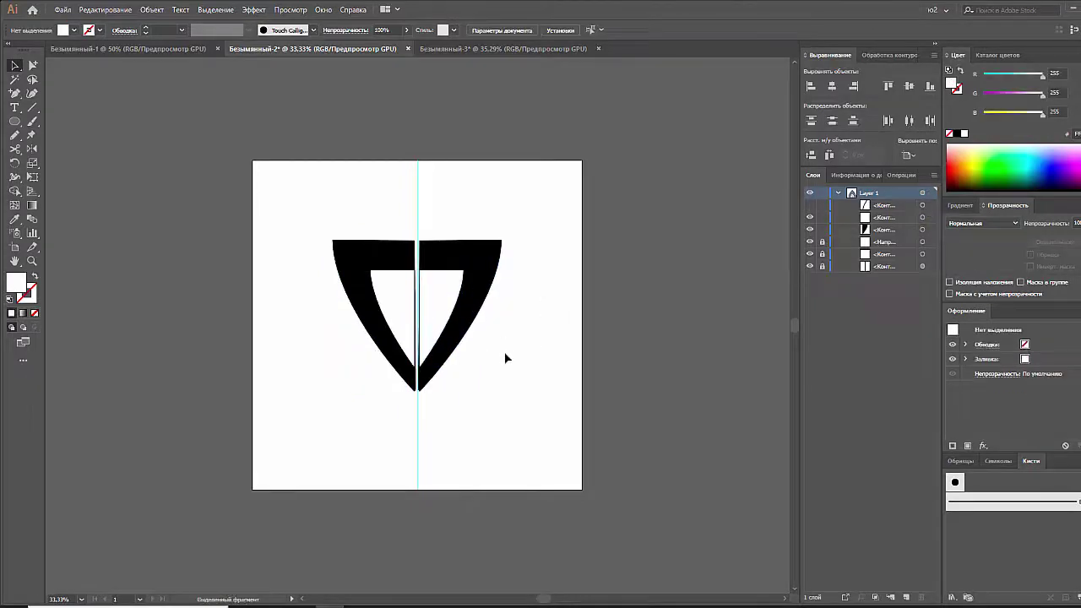
pyautogui.moveTo(439, 329); pyautogui.dragTo(439, 348)
pyautogui.click(465, 322)
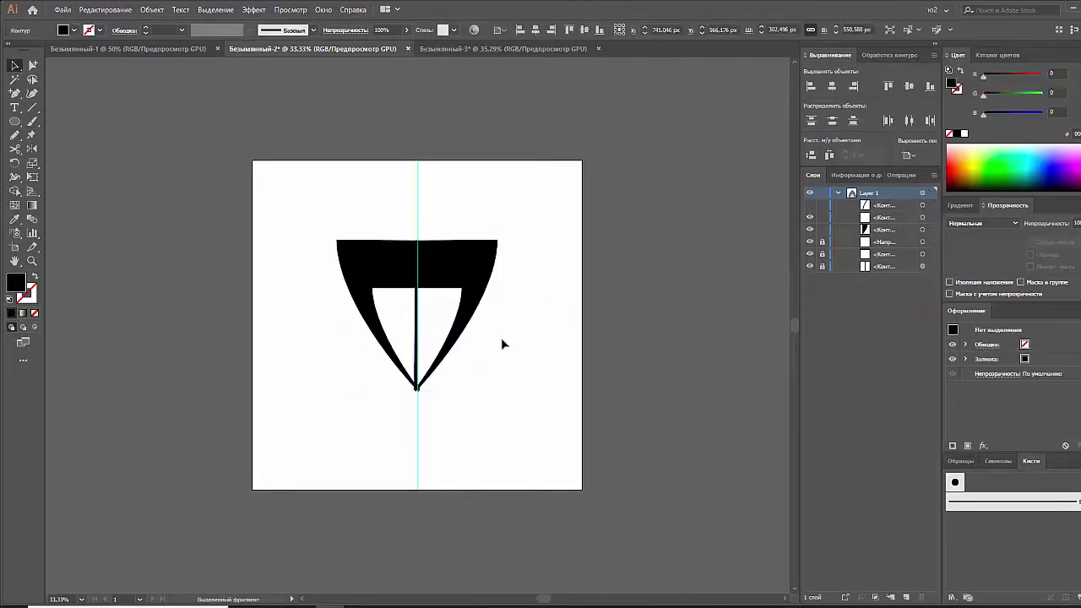
# Draw small black circles, sharpen them into teardrops, and rotate-copy them into a petal flower
pyautogui.moveTo(426, 298); pyautogui.dragTo(438, 312)
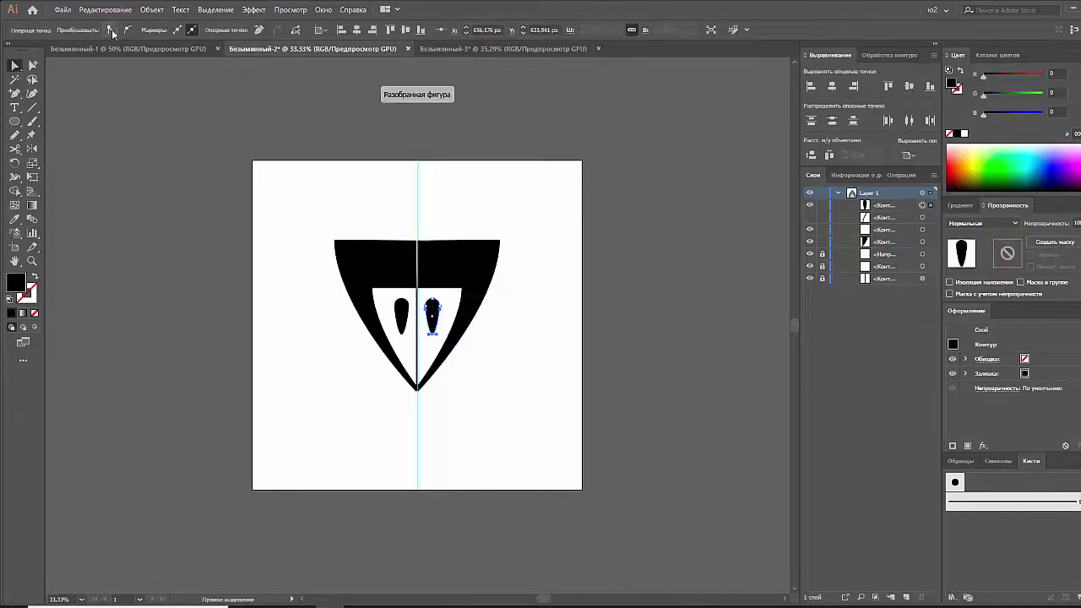
pyautogui.click(433, 314)
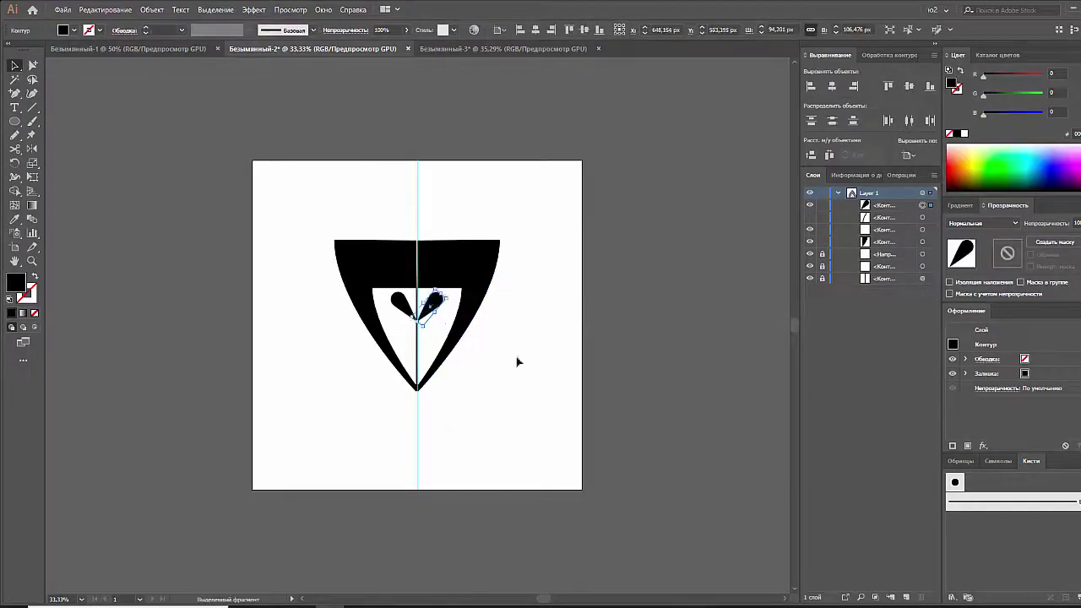
pyautogui.moveTo(444, 298); pyautogui.dragTo(454, 318)
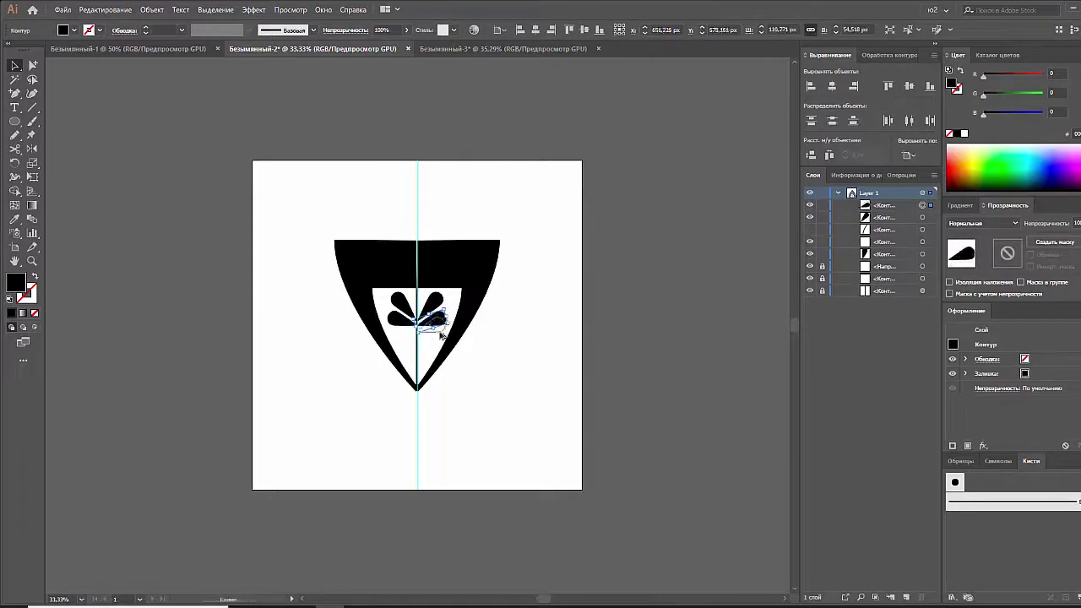
pyautogui.hotkey('ctrl', 'd')
pyautogui.moveTo(431, 338)
pyautogui.mouseDown()
pyautogui.moveTo(423, 367)
pyautogui.moveTo(438, 373)
pyautogui.mouseUp()
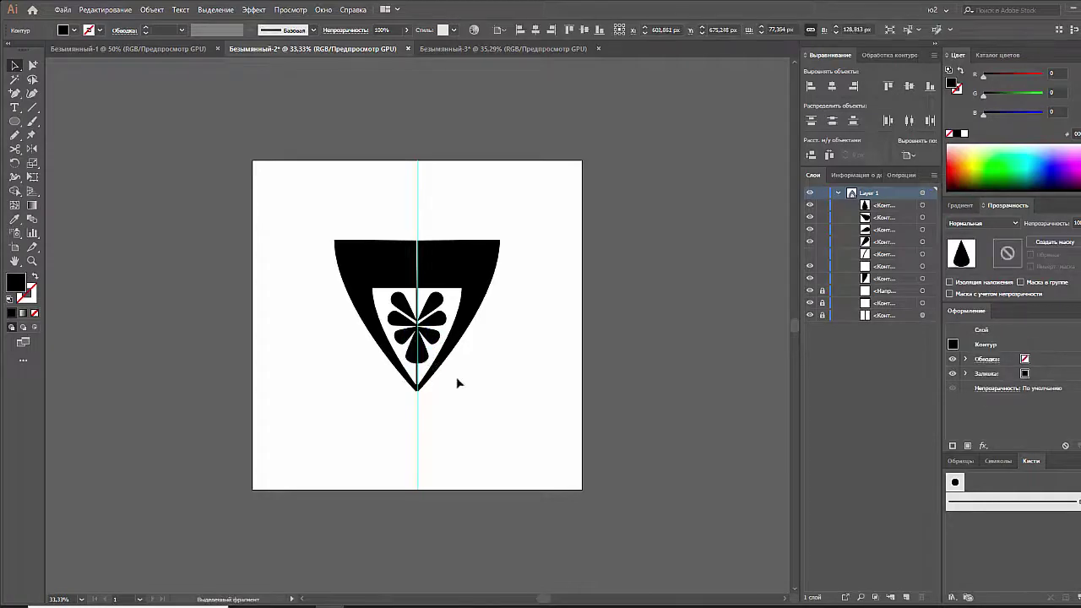
pyautogui.click(457, 383)
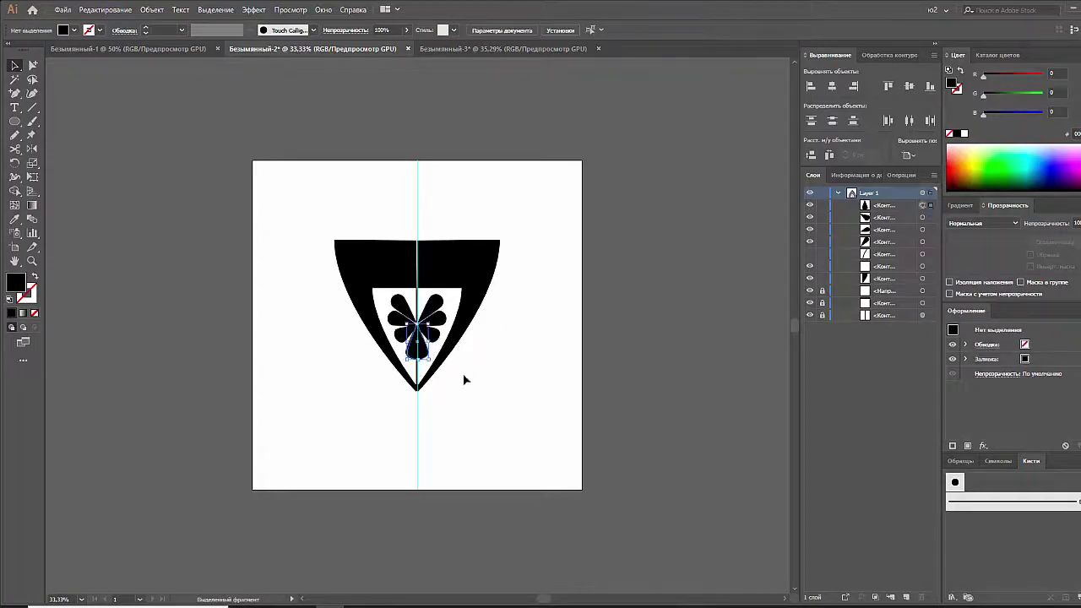
pyautogui.click(425, 372)
pyautogui.click(114, 32)
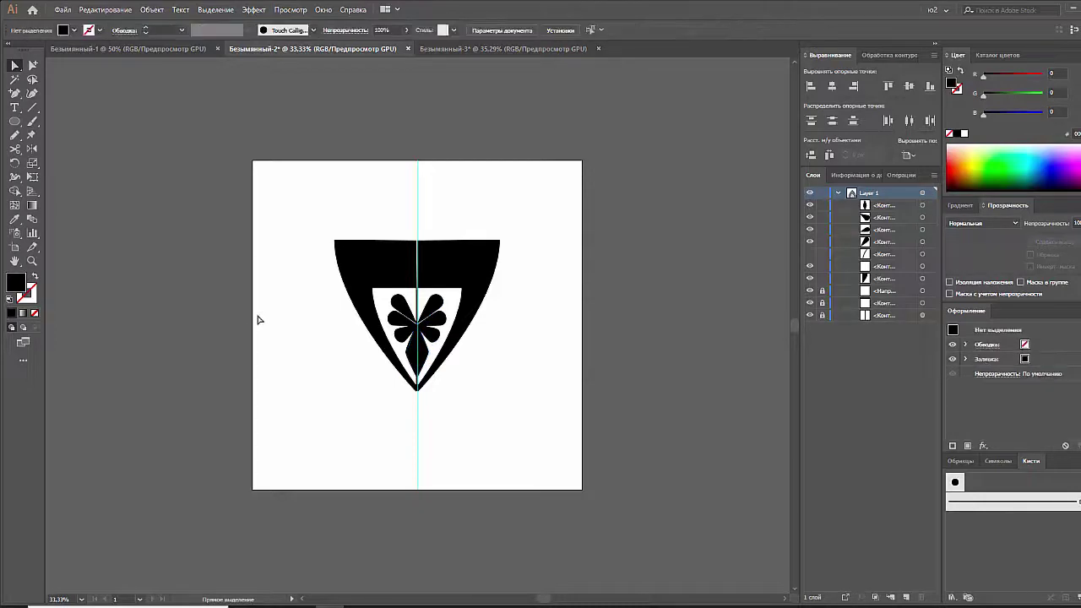
# Try moving the shield's bottom point and undo it, then group the leaf motif and cut it
pyautogui.click(538, 326)
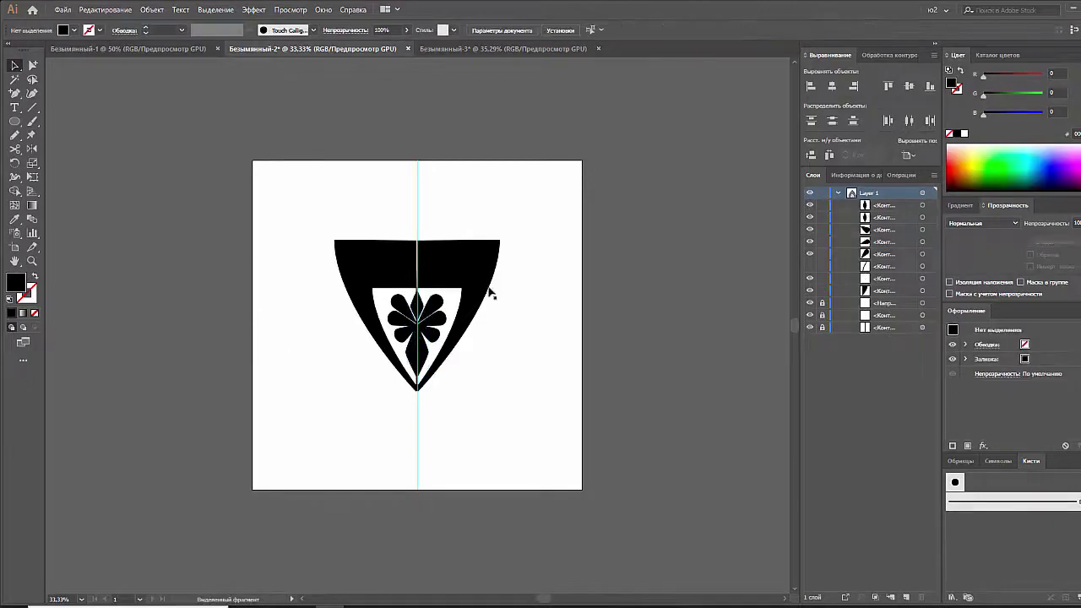
pyautogui.click(488, 290)
pyautogui.moveTo(419, 390); pyautogui.dragTo(496, 357)
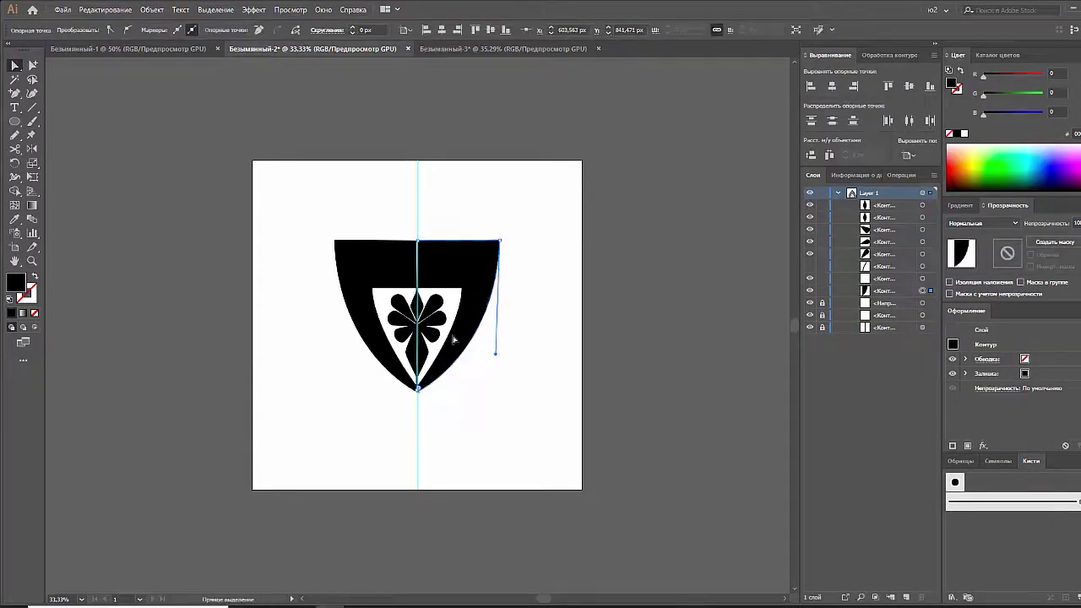
pyautogui.hotkey('ctrl', 'z')
pyautogui.click(459, 354)
pyautogui.click(152, 9)
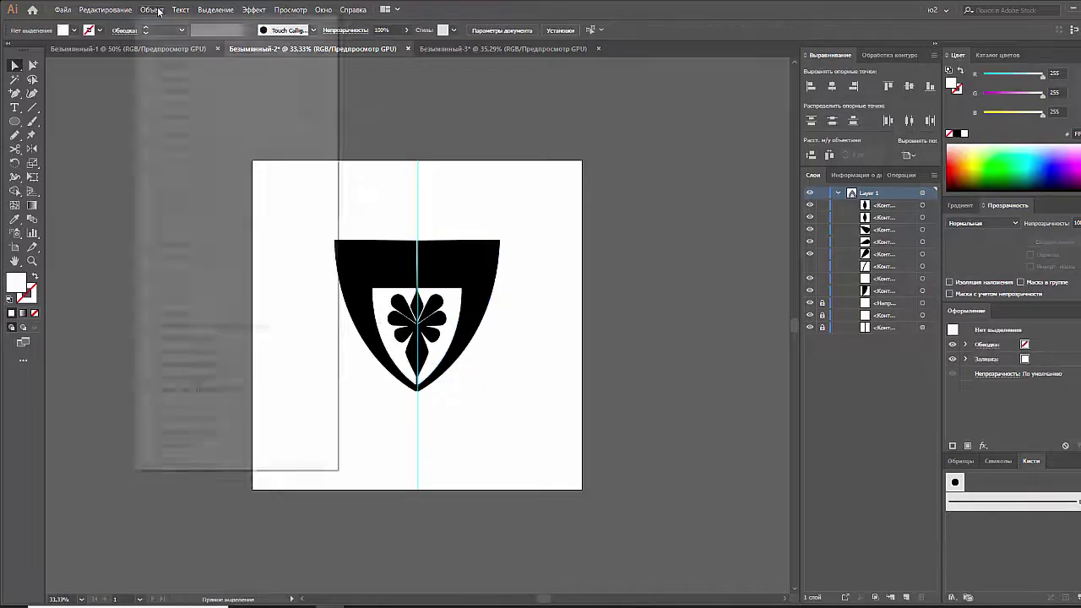
pyautogui.click(169, 127)
pyautogui.hotkey('ctrl', 'g')
pyautogui.press('Delete')
# In the mandala document, give the ring a dashed stroke with 0 pt dash and 30 pt gap
pyautogui.click(449, 50)
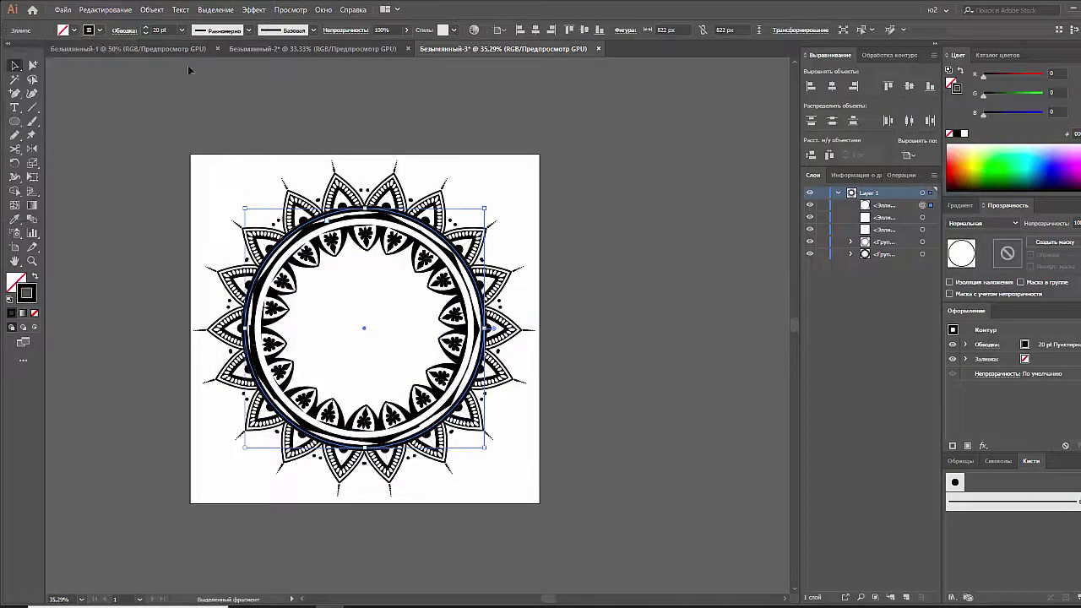
pyautogui.click(124, 31)
pyautogui.click(38, 127)
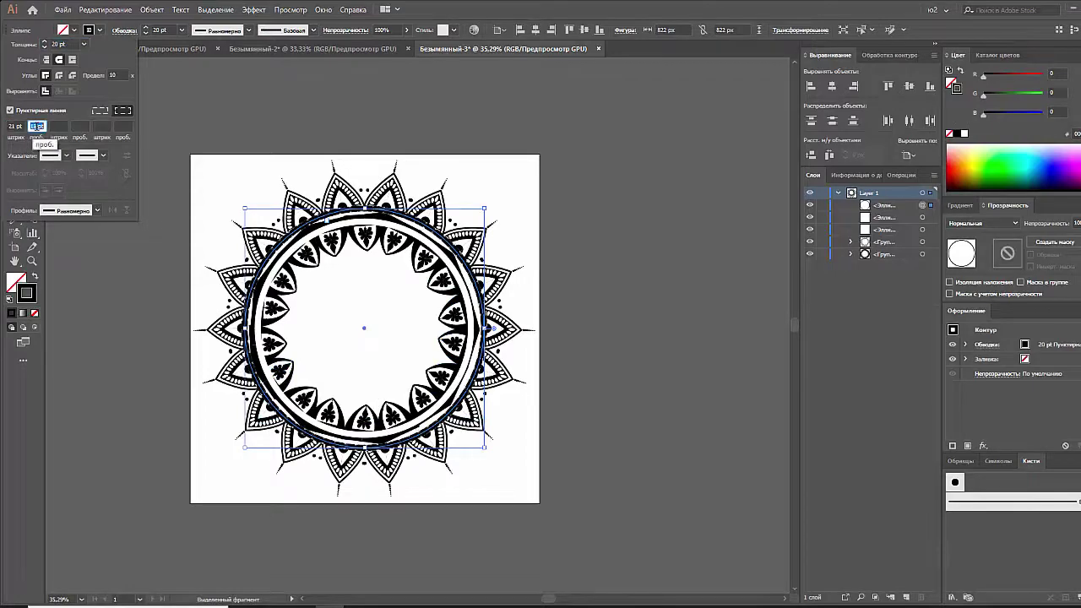
pyautogui.write('30')
pyautogui.hotkey('shift', 'Tab')
pyautogui.write('0')
pyautogui.press('Return')
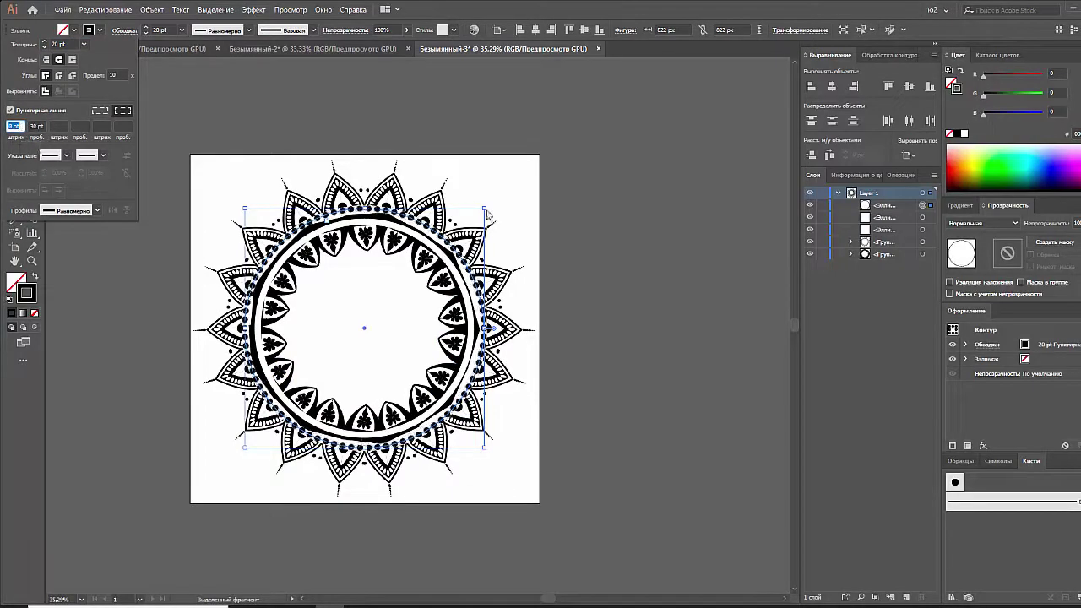
# Scale the dotted ring to 734 px wide and set its stroke to 16 pt
pyautogui.moveTo(486, 210); pyautogui.dragTo(474, 222)
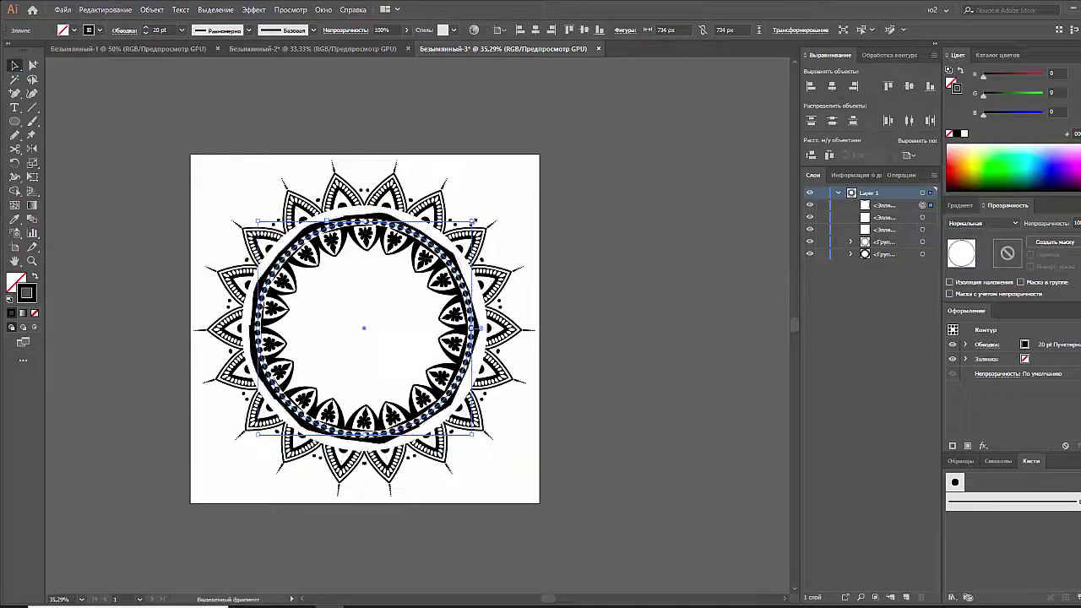
pyautogui.click(182, 30)
pyautogui.click(199, 168)
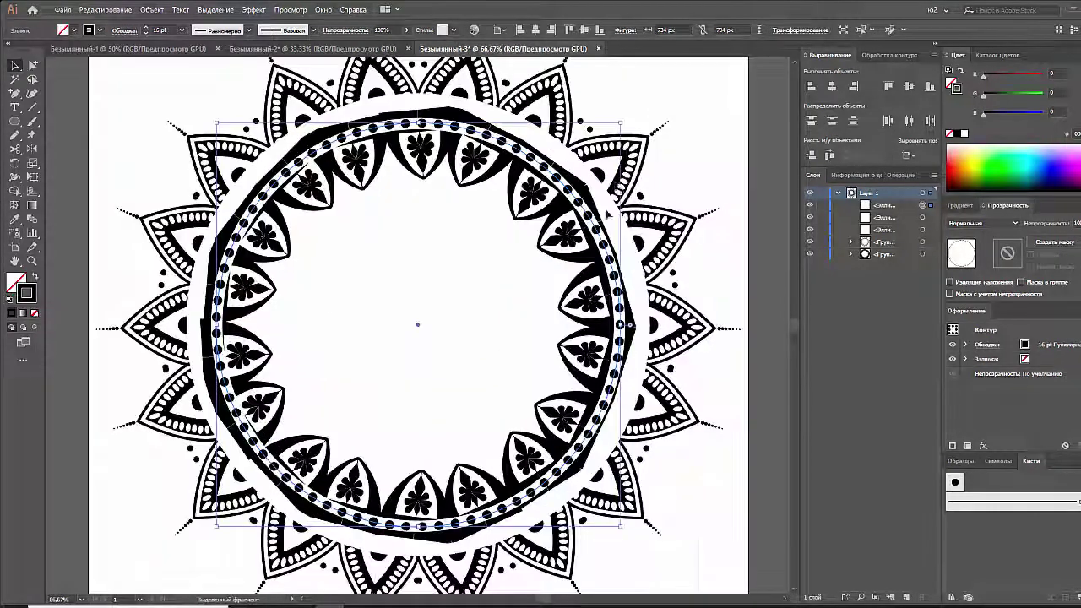
pyautogui.click(570, 254)
pyautogui.hotkey('ctrl', '+')
pyautogui.hotkey('ctrl', '+')
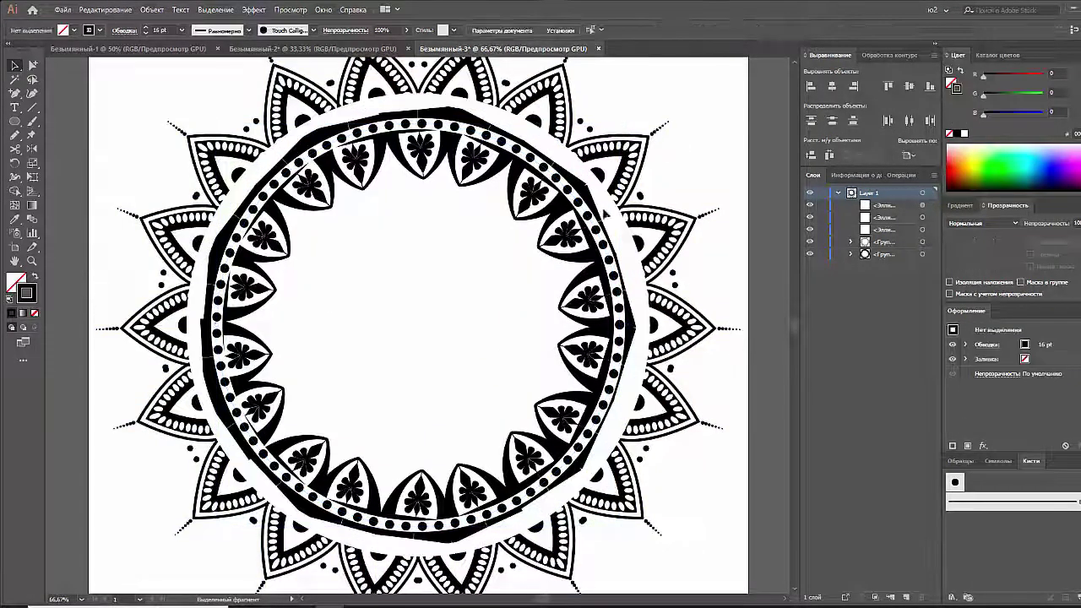
pyautogui.click(606, 214)
# Duplicate the dotted ring in front and shrink the white 40 pt band circle slightly
pyautogui.hotkey('ctrl', 'c')
pyautogui.hotkey('ctrl', 'f')
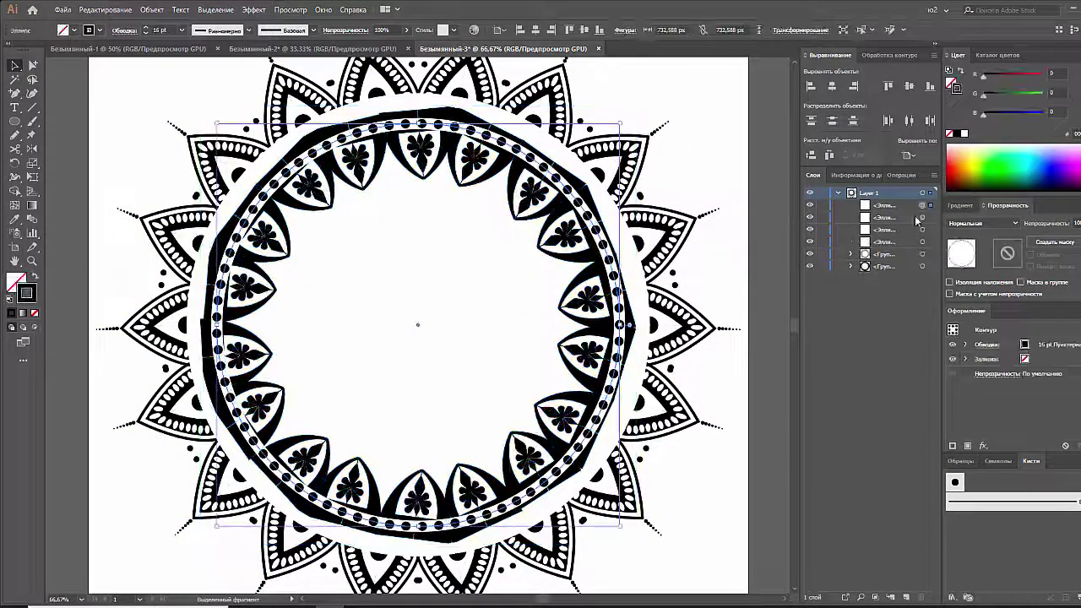
pyautogui.click(922, 230)
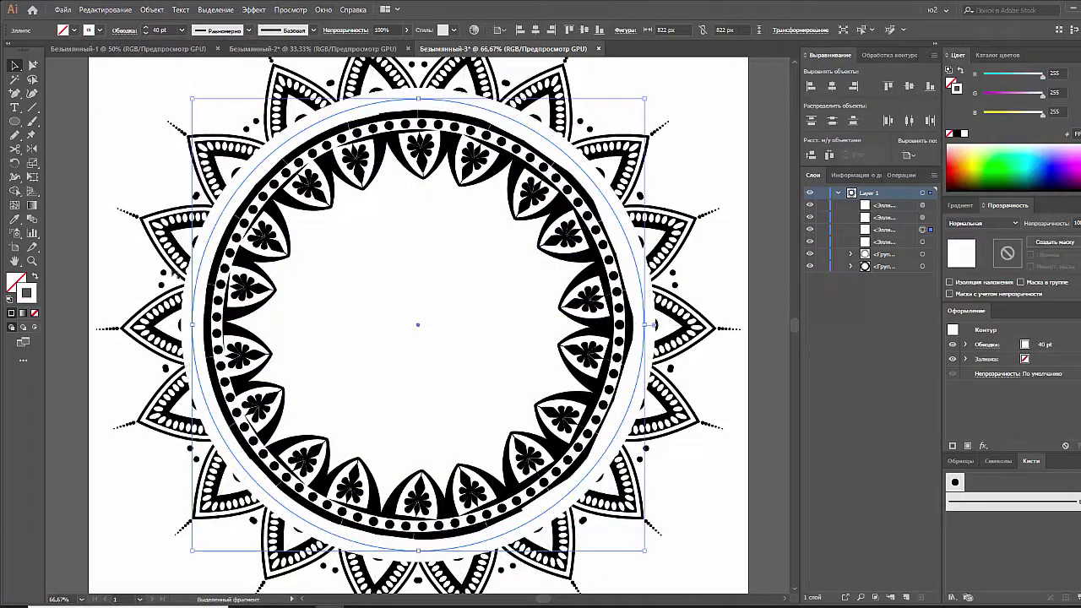
pyautogui.moveTo(647, 99); pyautogui.dragTo(643, 105)
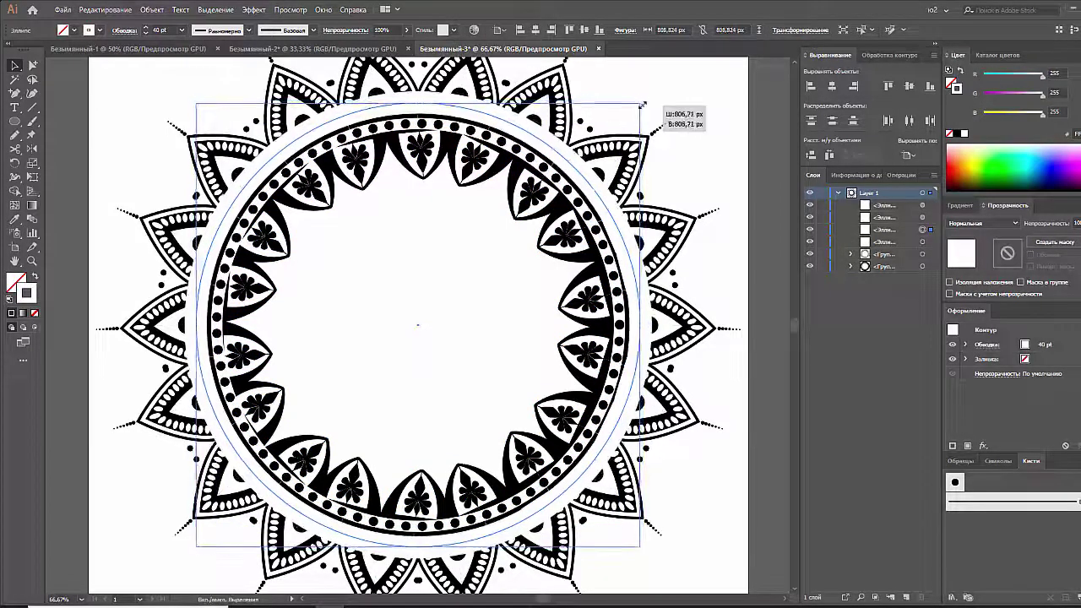
pyautogui.moveTo(642, 105); pyautogui.dragTo(651, 107)
pyautogui.hotkey('ctrl', '-')
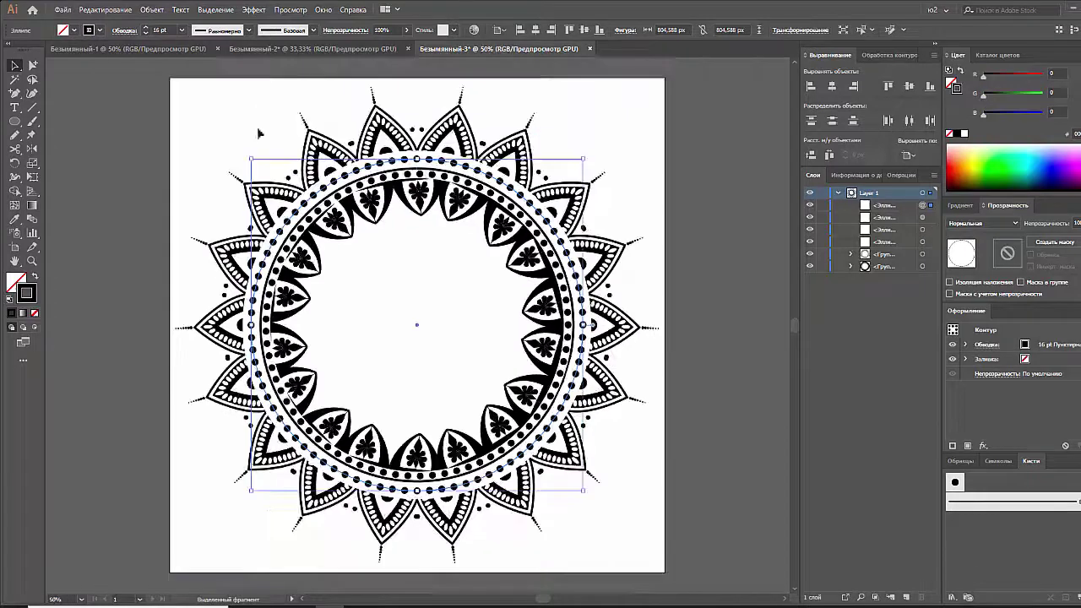
# Thicken the dotted ring to 20 pt and adjust the spacing between its dots
pyautogui.click(181, 30)
pyautogui.click(194, 188)
pyautogui.click(181, 30)
pyautogui.click(193, 176)
pyautogui.click(125, 30)
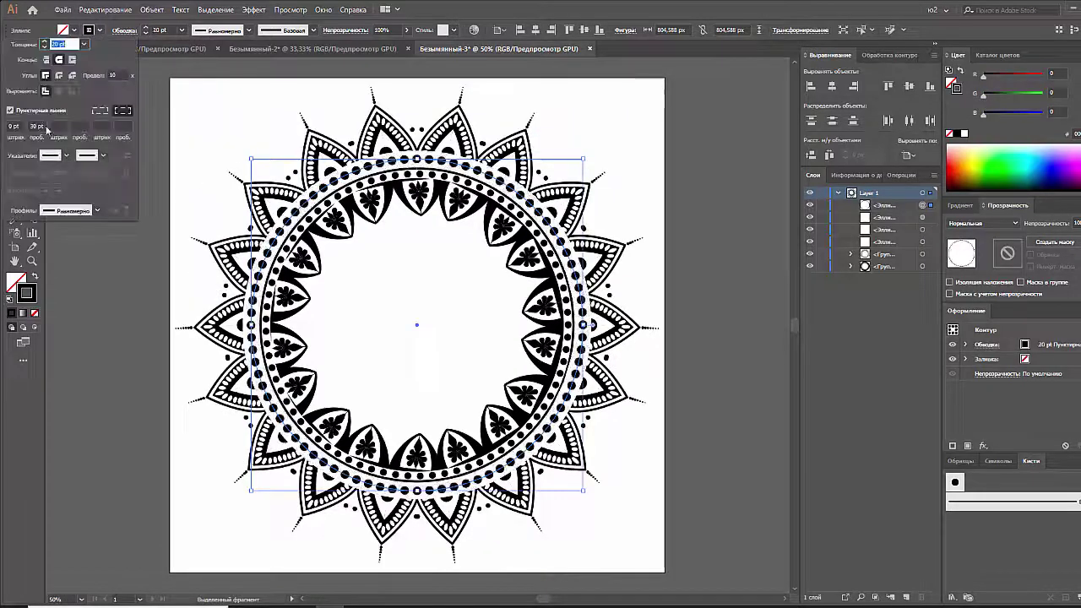
pyautogui.click(36, 126)
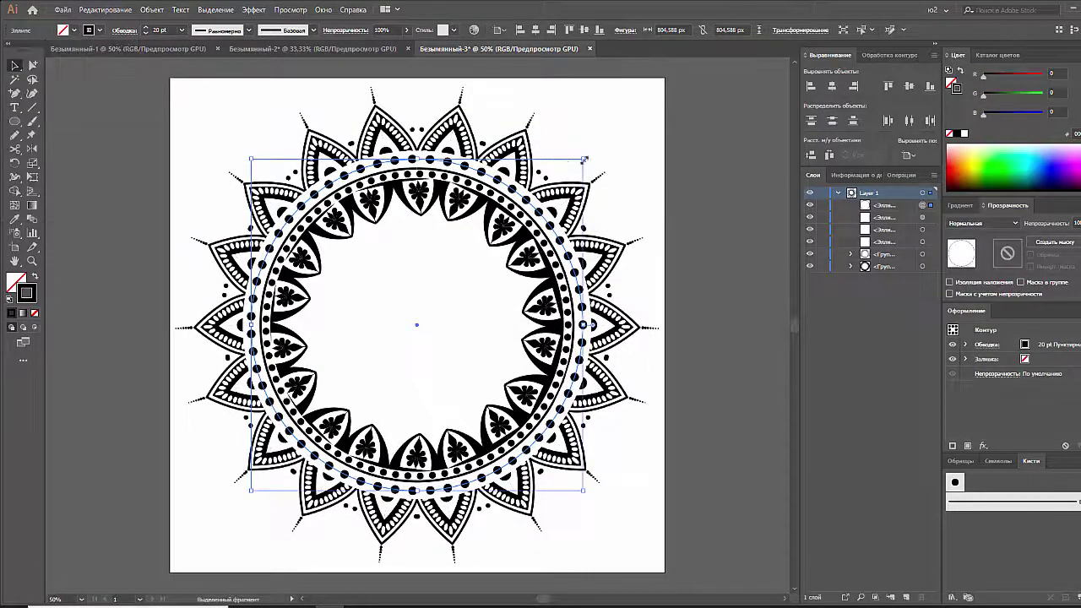
pyautogui.press('Return')
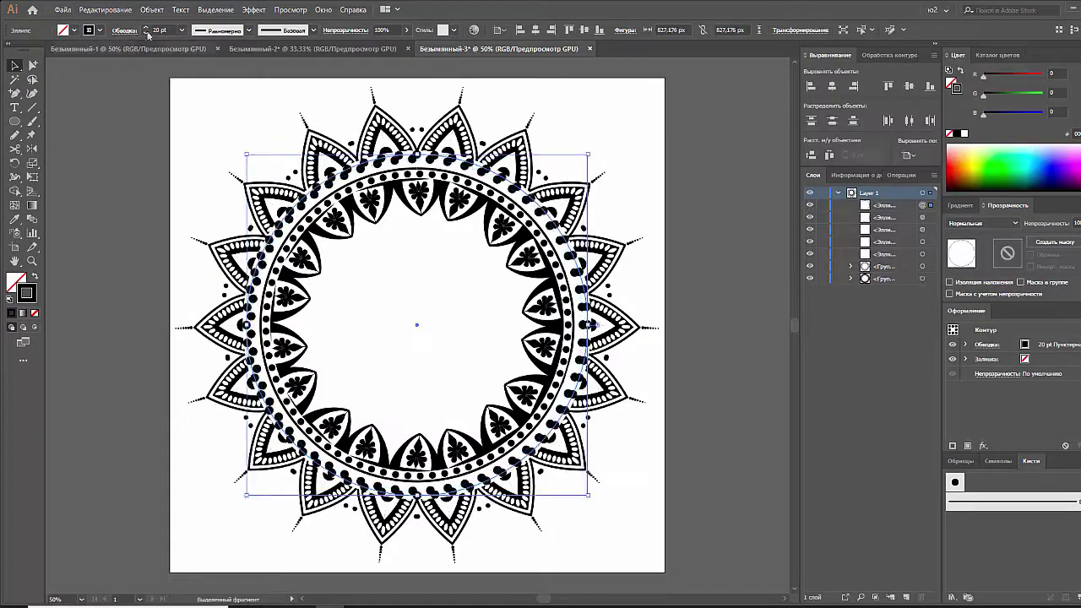
# Make the ring copy a solid 4 pt circle by unchecking Dashed Line
pyautogui.click(124, 29)
pyautogui.click(83, 44)
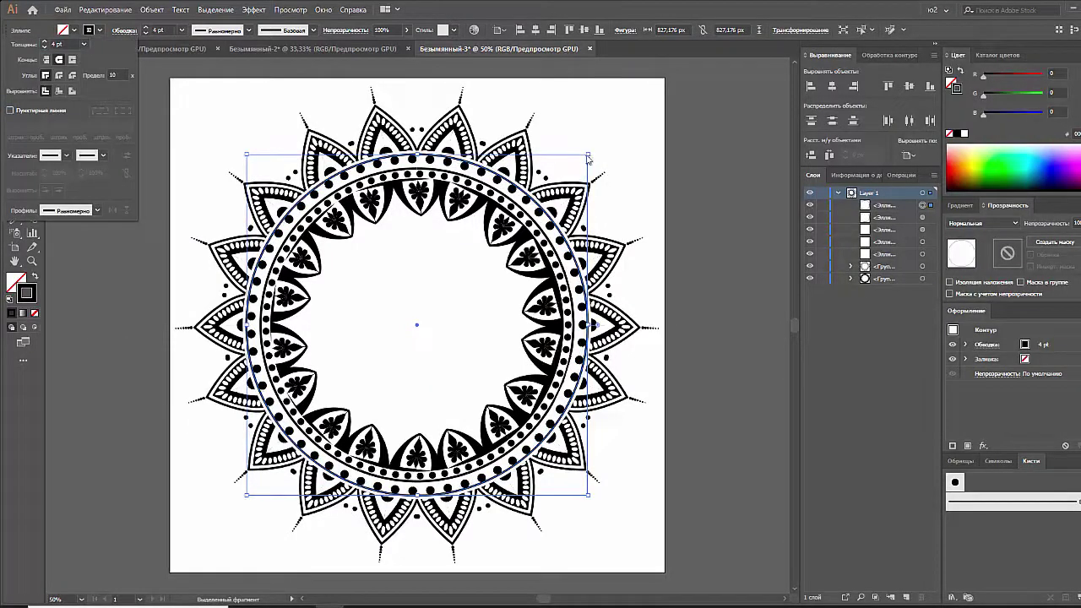
pyautogui.press('Escape')
pyautogui.click(665, 170)
pyautogui.hotkey('ctrl', '-')
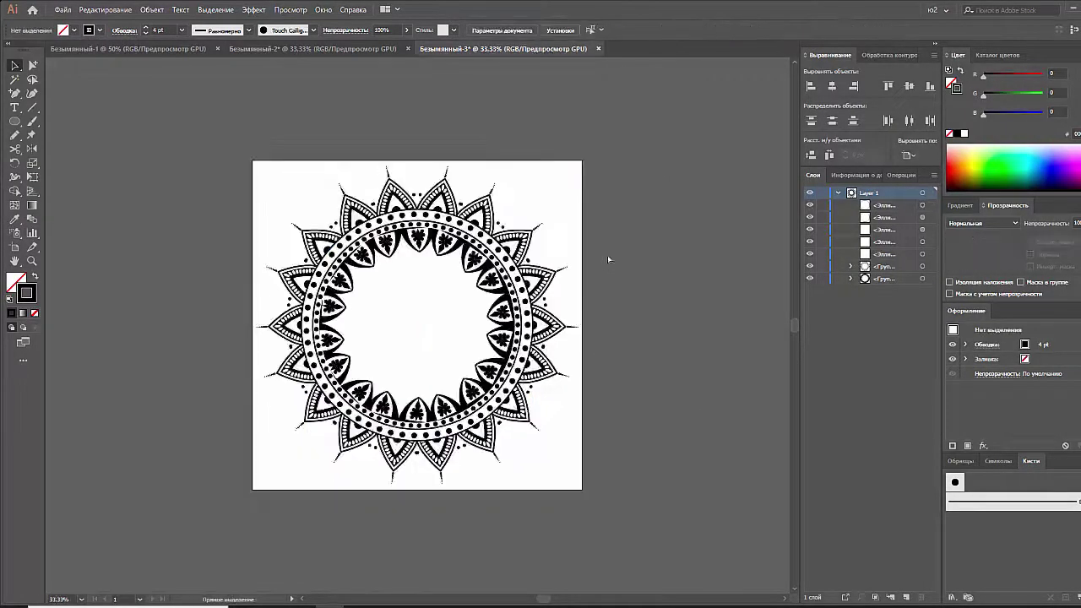
pyautogui.hotkey('ctrl', 'a')
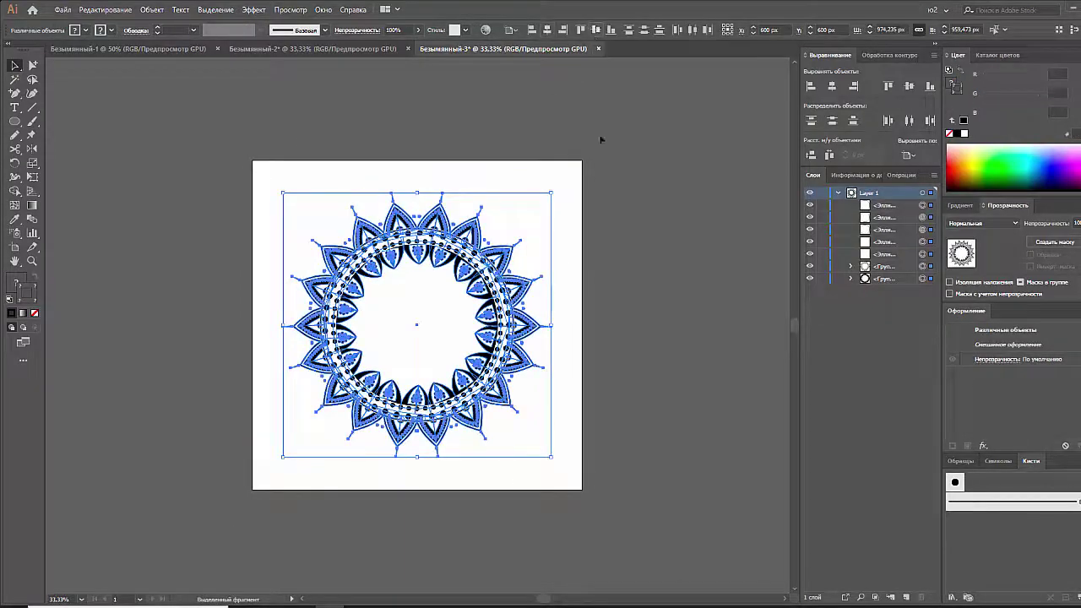
# Rotate a petal copy into the star arrangement, then group the star and expand it
pyautogui.click(594, 202)
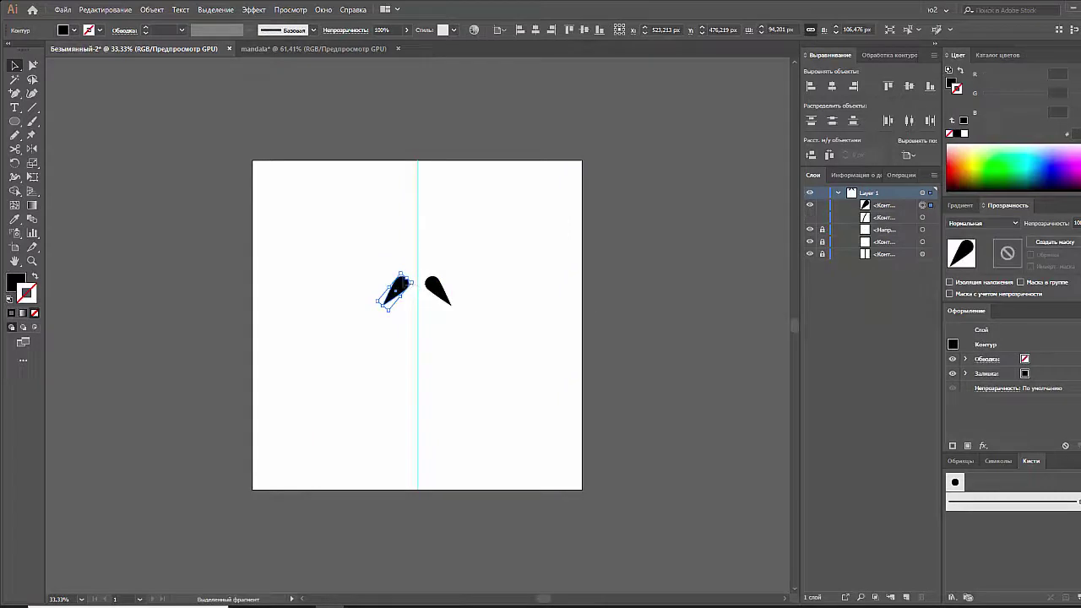
pyautogui.moveTo(411, 283)
pyautogui.mouseDown()
pyautogui.moveTo(411, 307)
pyautogui.moveTo(414, 274)
pyautogui.moveTo(427, 306)
pyautogui.mouseUp()
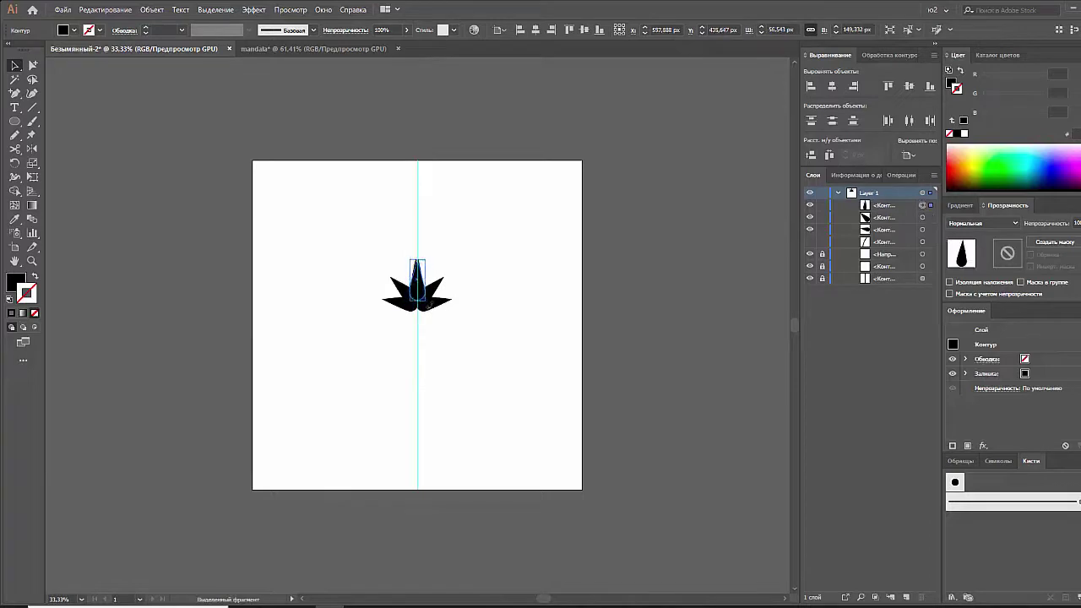
pyautogui.hotkey('ctrl', 'a')
pyautogui.click(152, 10)
pyautogui.click(184, 147)
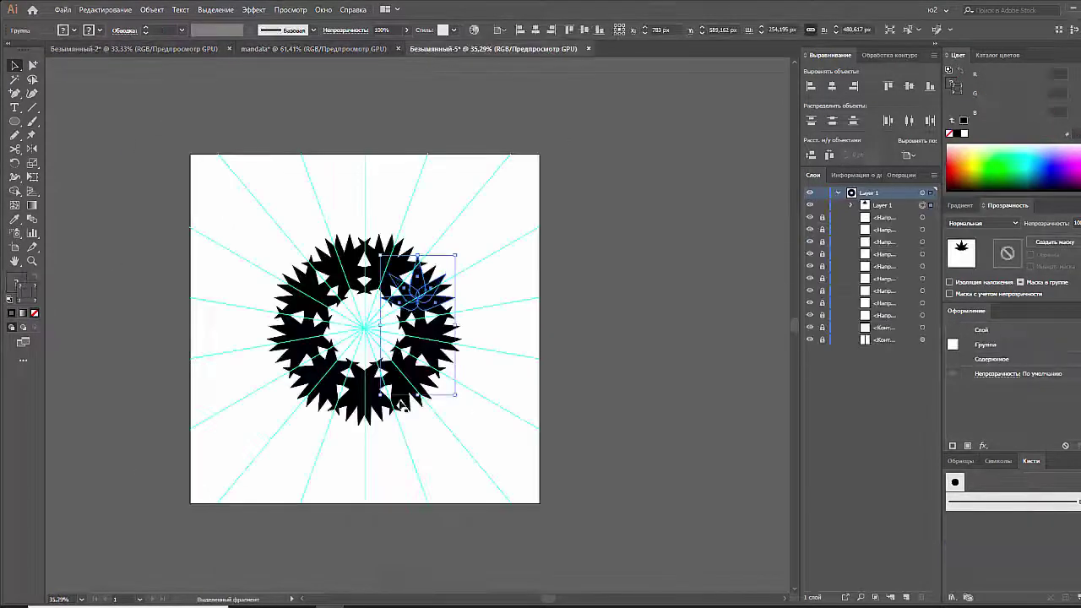
# Widen the radial star repeat, entering and exiting isolation to edit the single star
pyautogui.moveTo(402, 405); pyautogui.dragTo(363, 228)
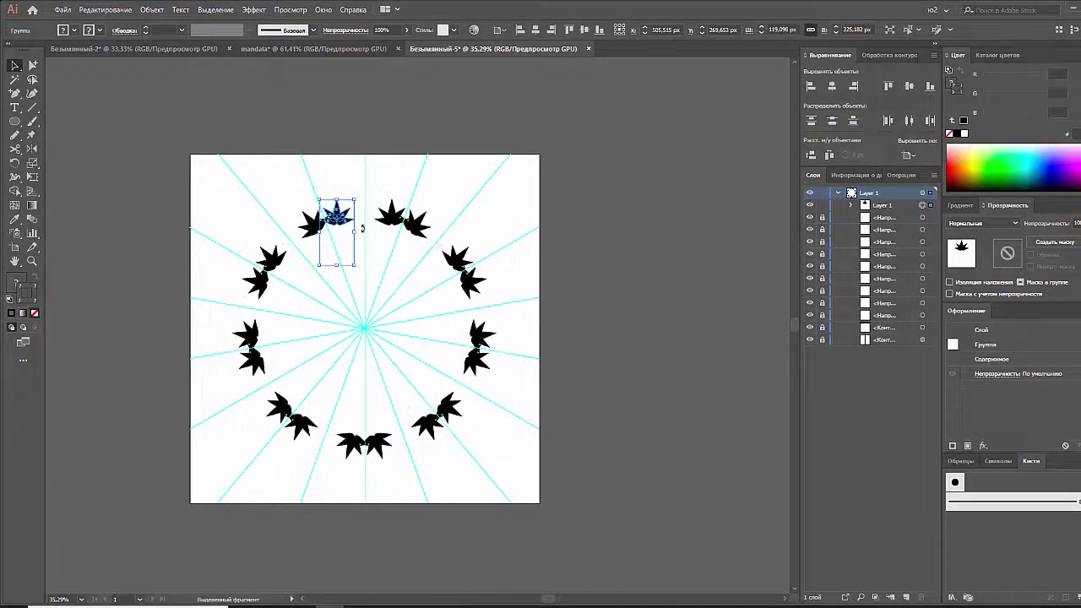
pyautogui.rightClick(362, 228)
pyautogui.click(389, 245)
pyautogui.click(346, 220)
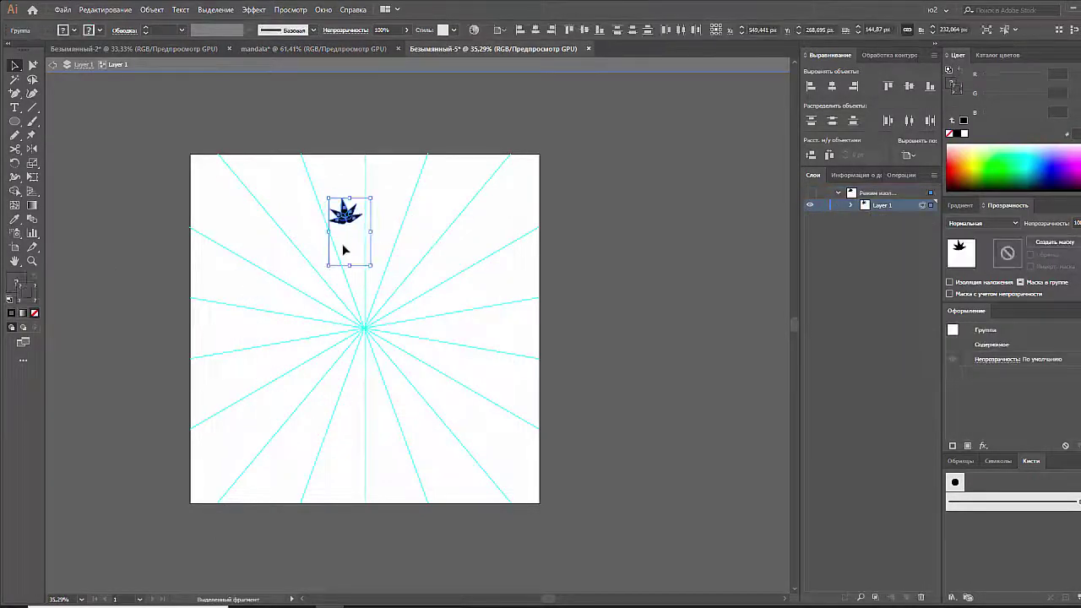
pyautogui.scroll(5, 340, 241)
pyautogui.doubleClick(288, 237)
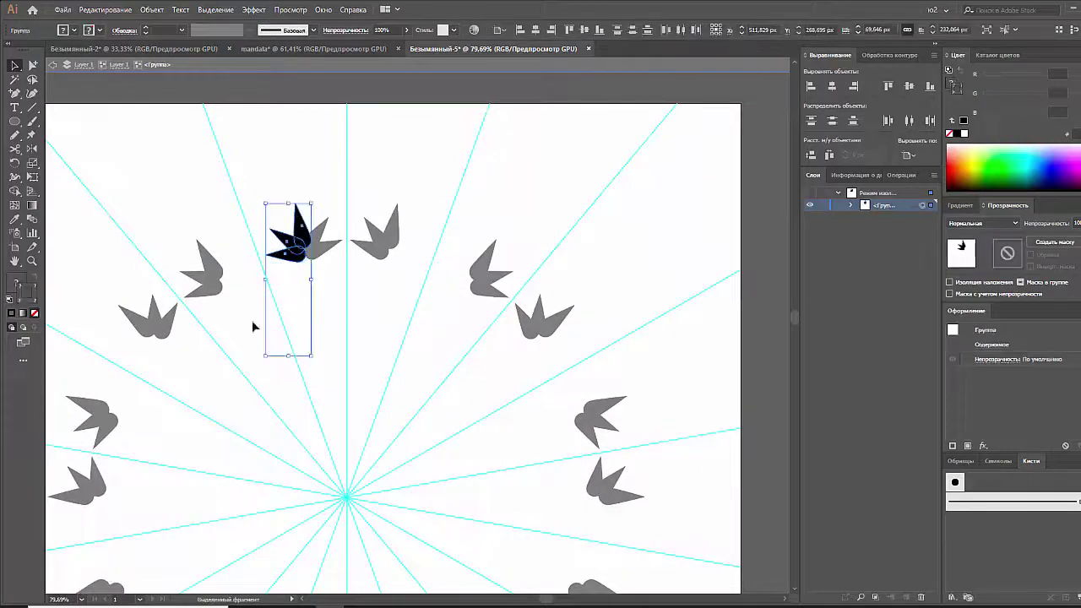
pyautogui.click(326, 363)
pyautogui.doubleClick(326, 362)
# Move the star down so the ring interlocks, then expand the radial repeat's fill and stroke
pyautogui.hotkey('ctrl', '0')
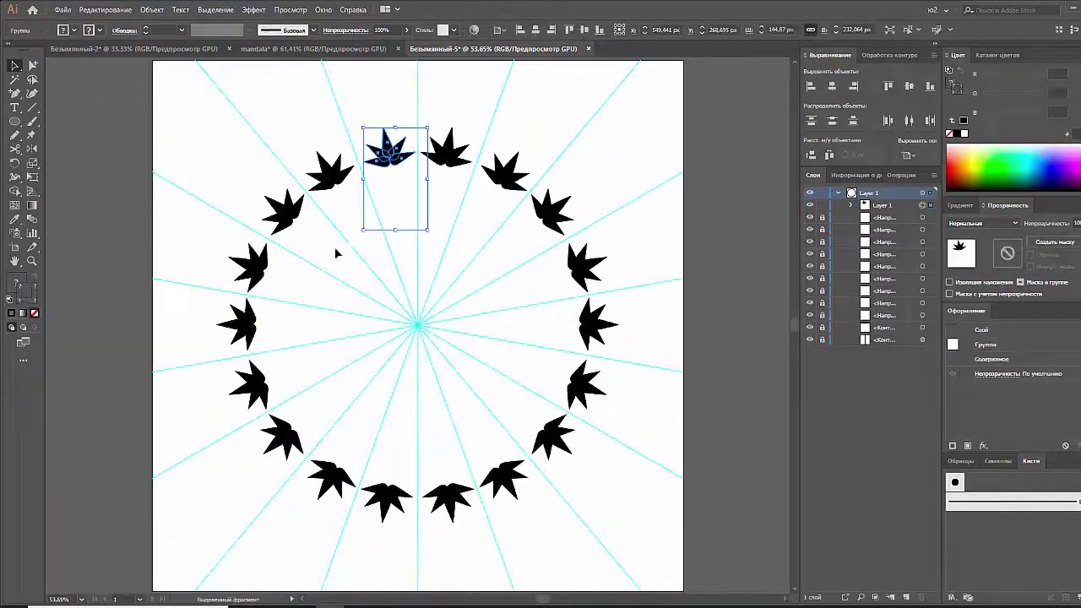
pyautogui.moveTo(389, 150); pyautogui.dragTo(392, 177)
pyautogui.click(152, 9)
pyautogui.click(169, 137)
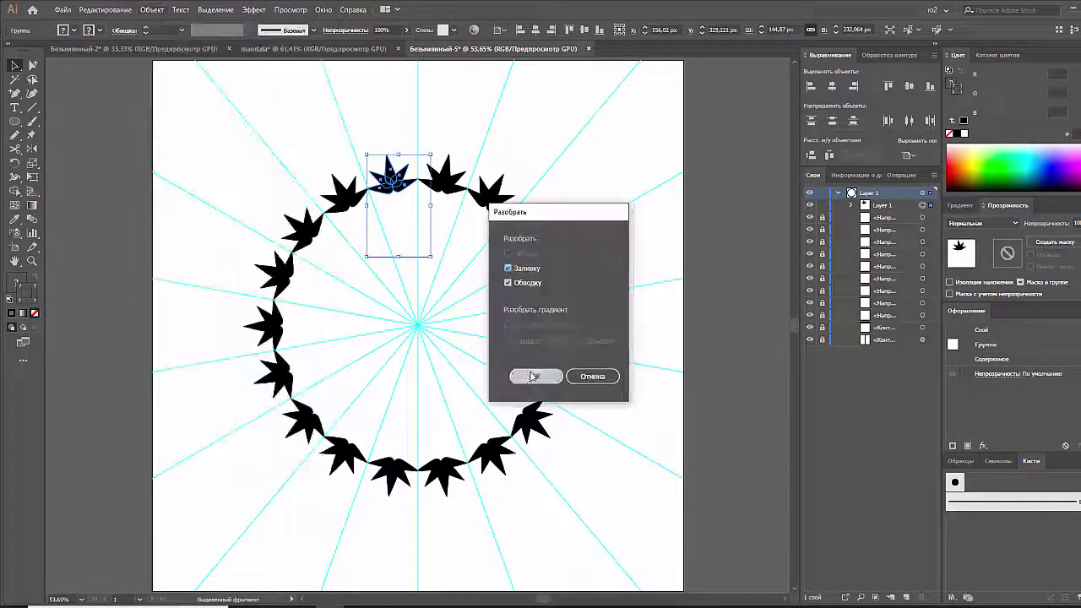
pyautogui.click(531, 377)
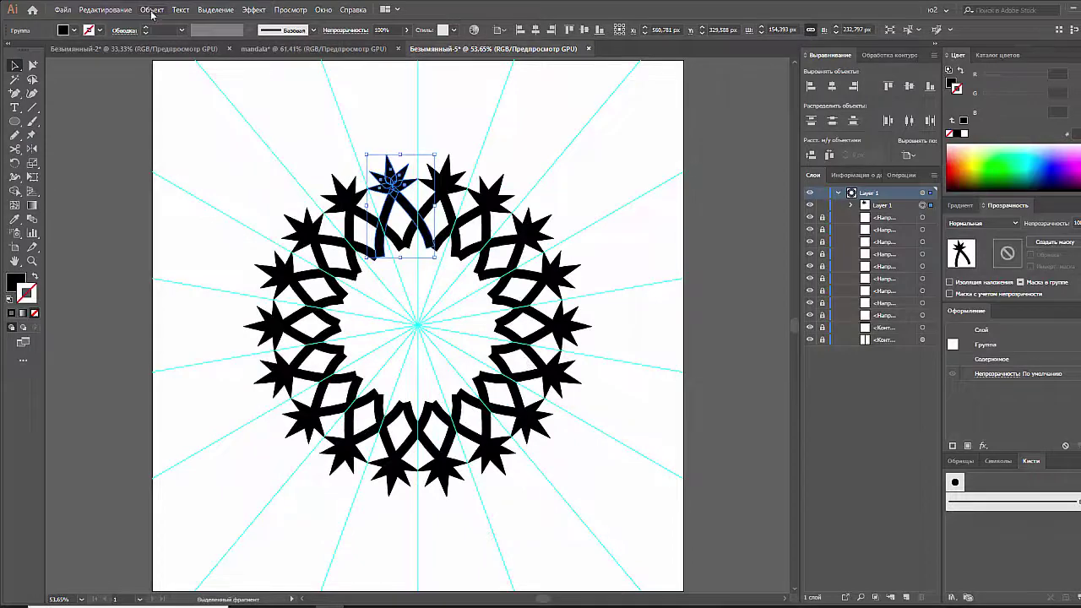
# Copy the expanded star ring and paste it in front in the mandala document
pyautogui.scroll(5, 379, 265)
pyautogui.press('a')
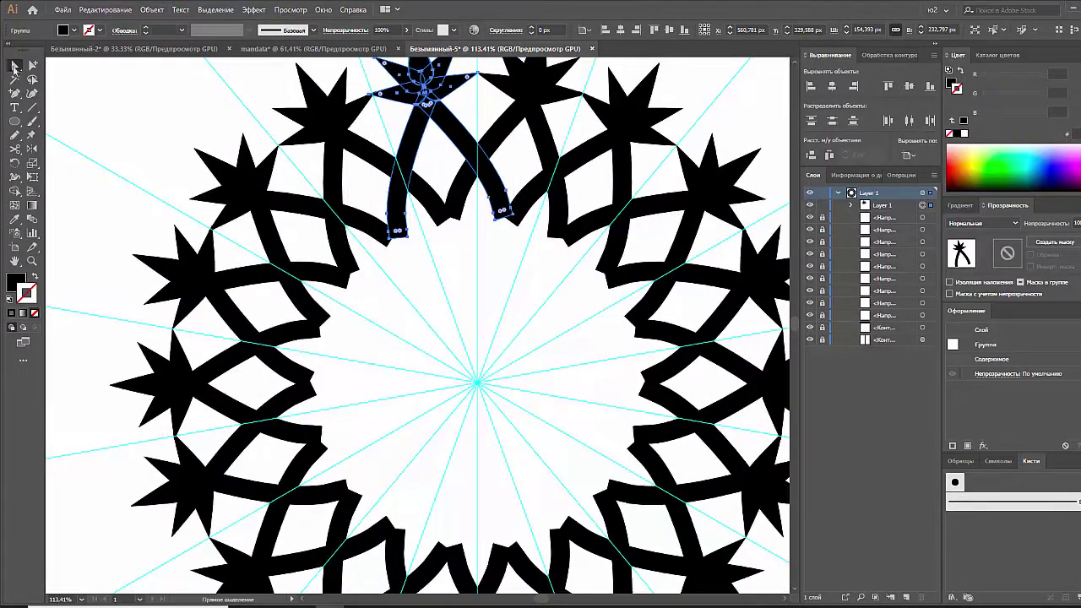
pyautogui.click(15, 65)
pyautogui.scroll(-5, 222, 198)
pyautogui.click(184, 167)
pyautogui.click(350, 169)
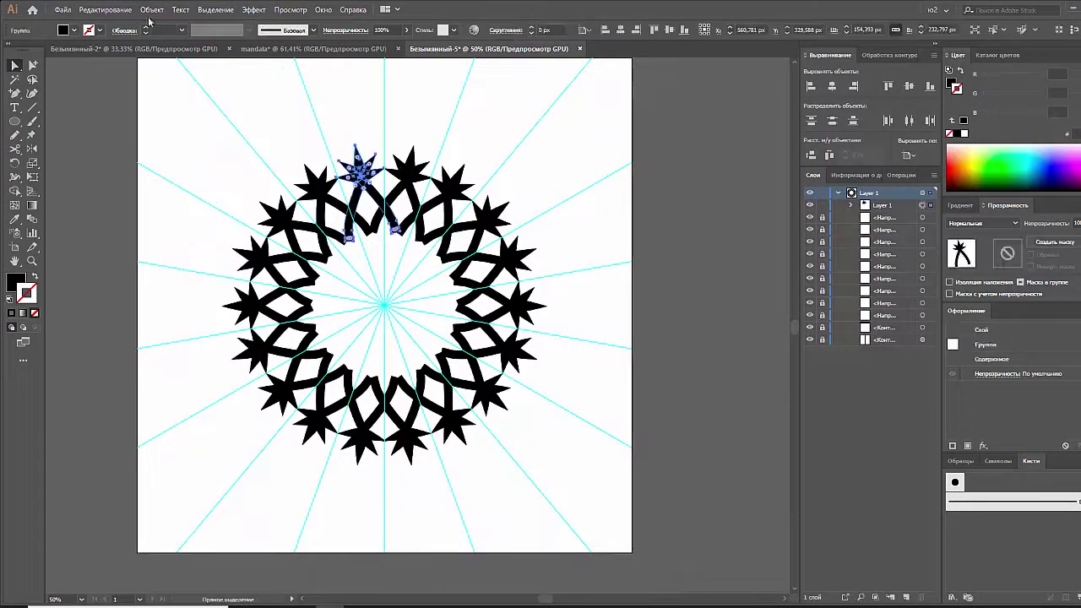
pyautogui.click(104, 10)
pyautogui.click(152, 82)
pyautogui.click(313, 48)
pyautogui.hotkey('ctrl', 'f')
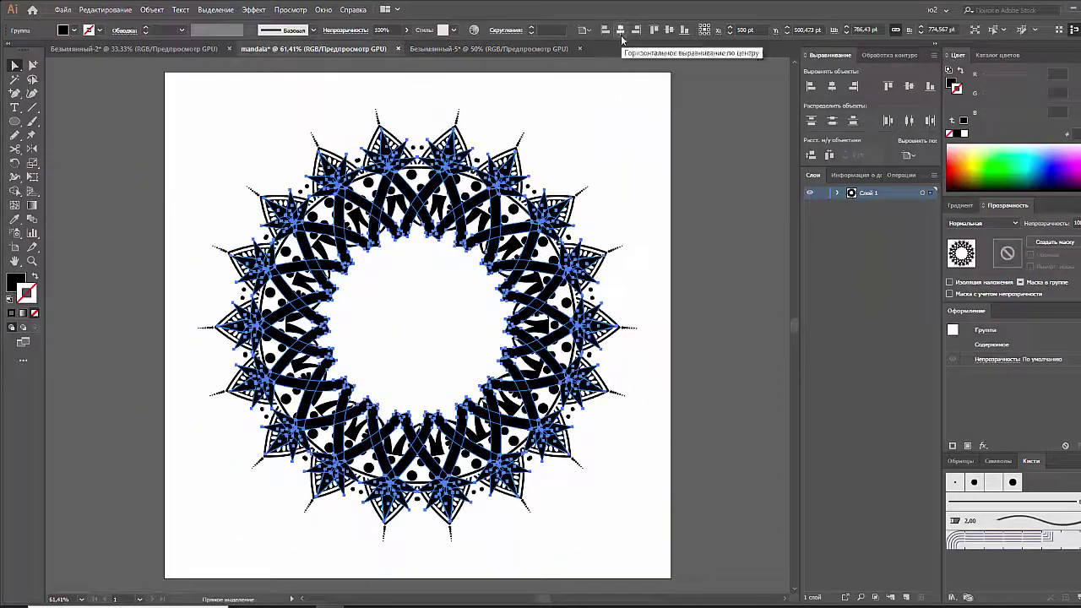
# Shrink the pasted star lattice to about 435 pt so it fits inside the mandala
pyautogui.click(579, 126)
pyautogui.click(498, 166)
pyautogui.moveTo(617, 128); pyautogui.dragTo(531, 216)
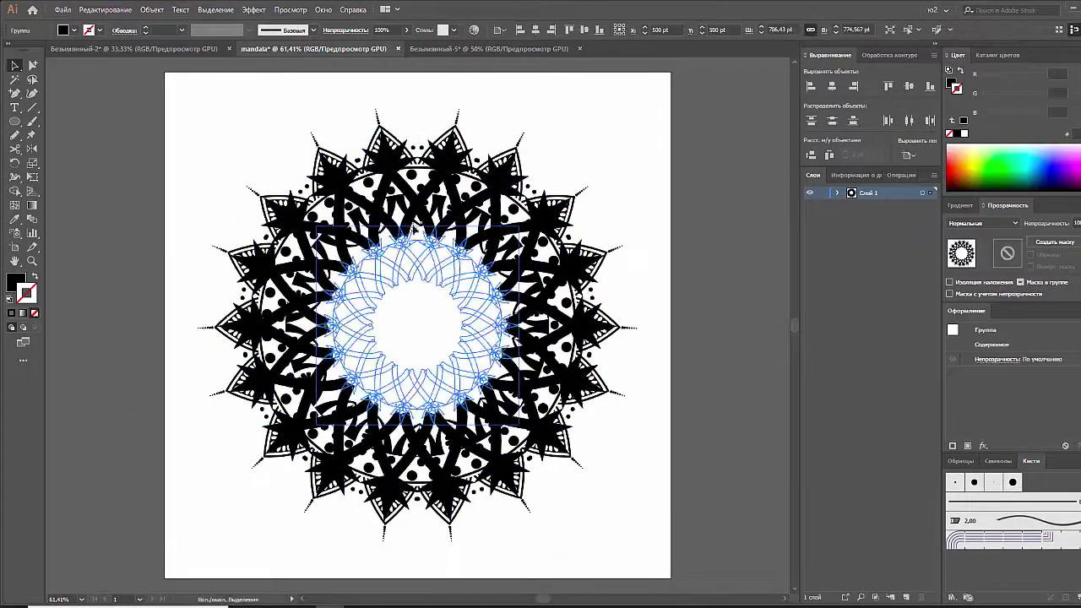
pyautogui.hotkey('ctrl', 'a')
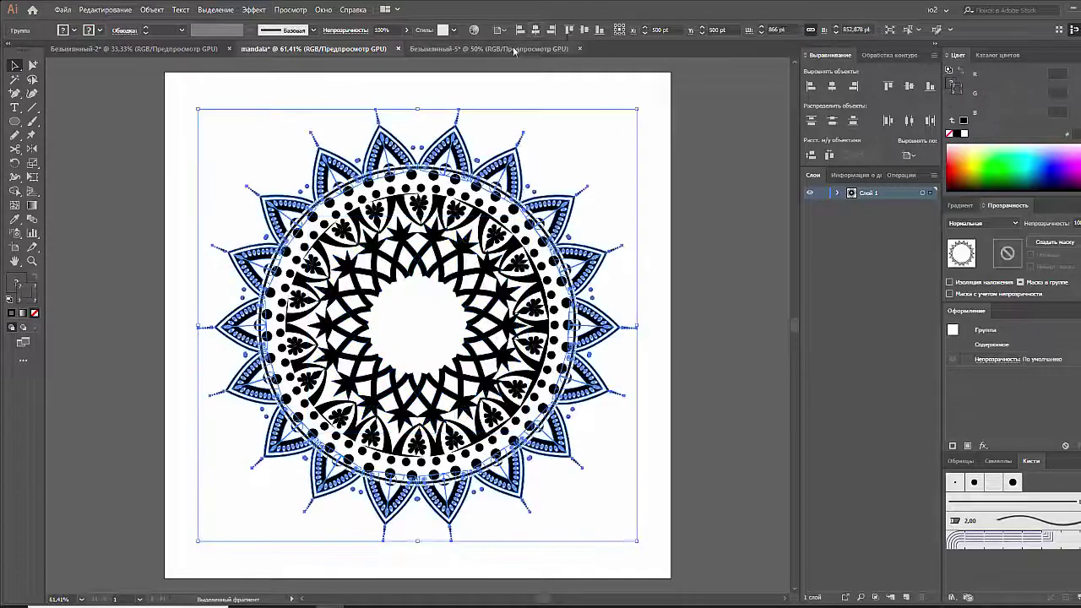
pyautogui.click(615, 102)
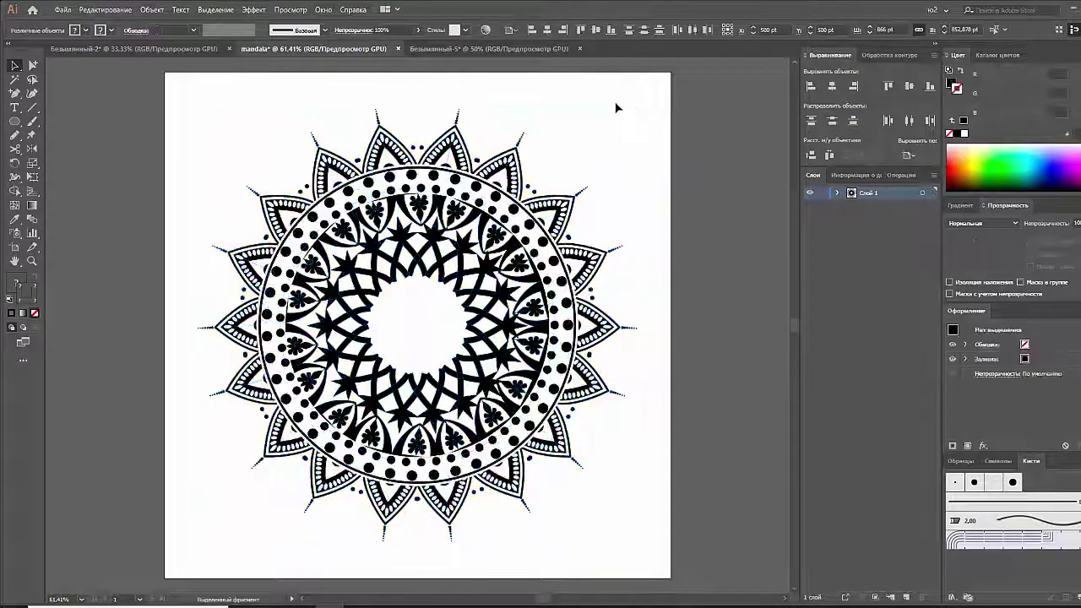
pyautogui.scroll(-1, 203, 208)
pyautogui.click(552, 272)
# Draw a 178 pt circle around the centre, thin the outer band circle to 20 pt, add a larger circle
pyautogui.press('l')
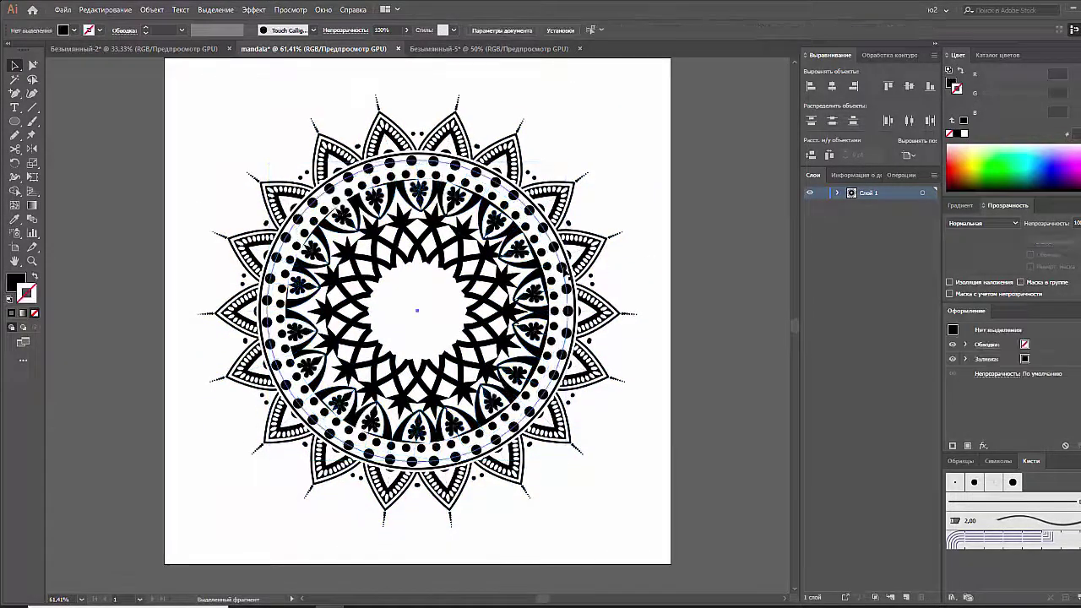
pyautogui.moveTo(417, 311); pyautogui.dragTo(463, 265)
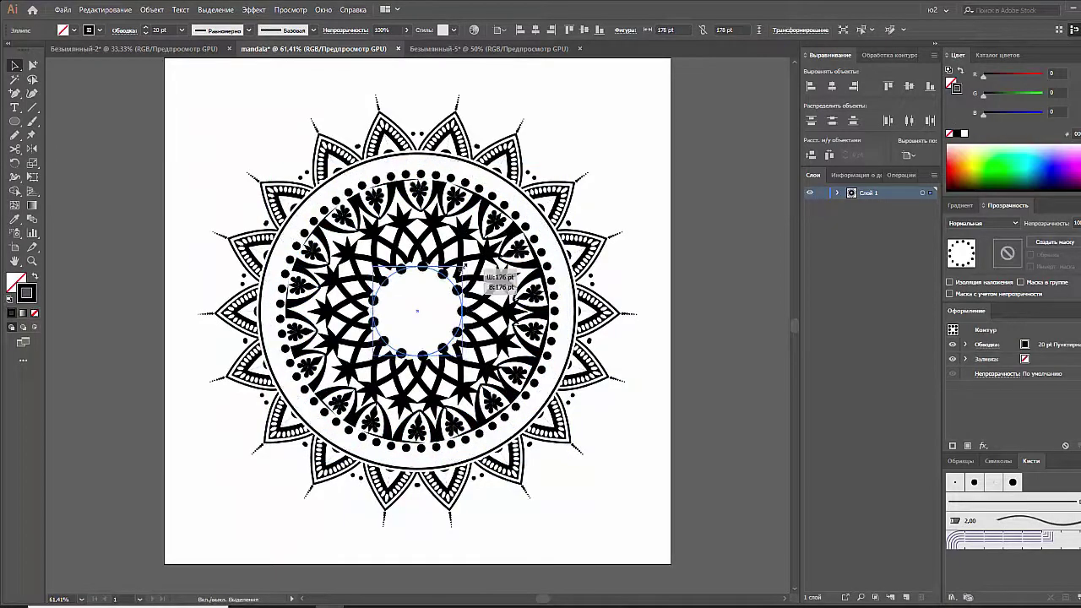
pyautogui.click(551, 267)
pyautogui.click(178, 30)
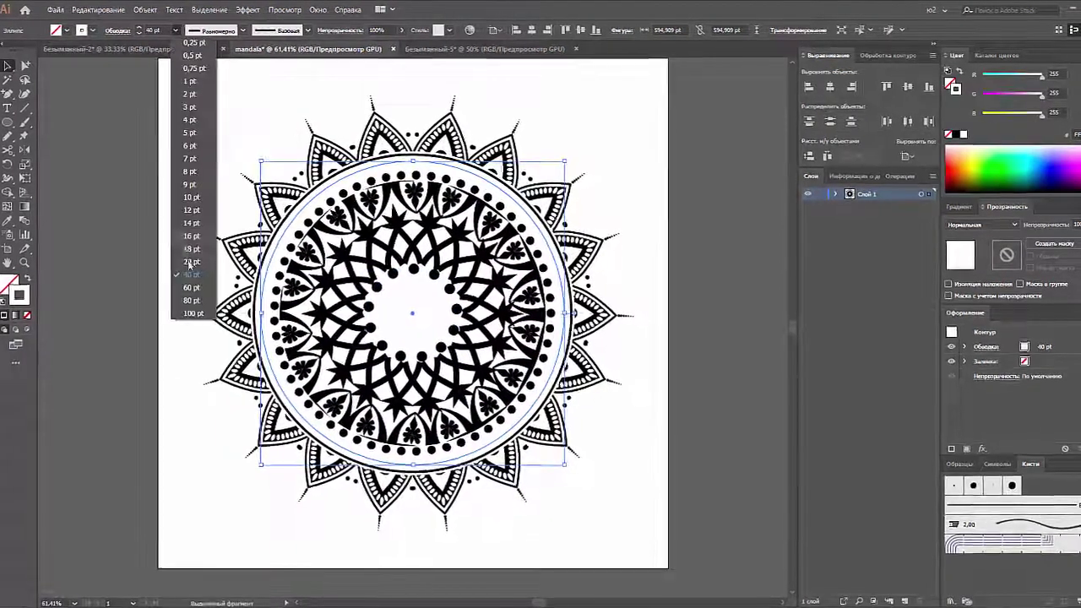
pyautogui.click(195, 207)
pyautogui.click(169, 189)
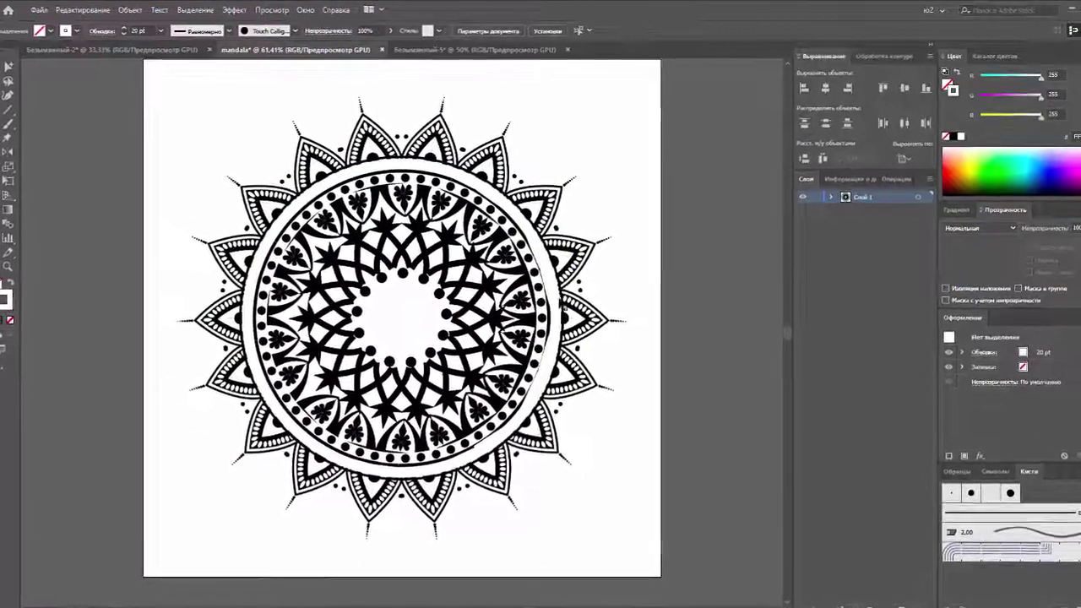
pyautogui.moveTo(405, 314); pyautogui.dragTo(555, 167)
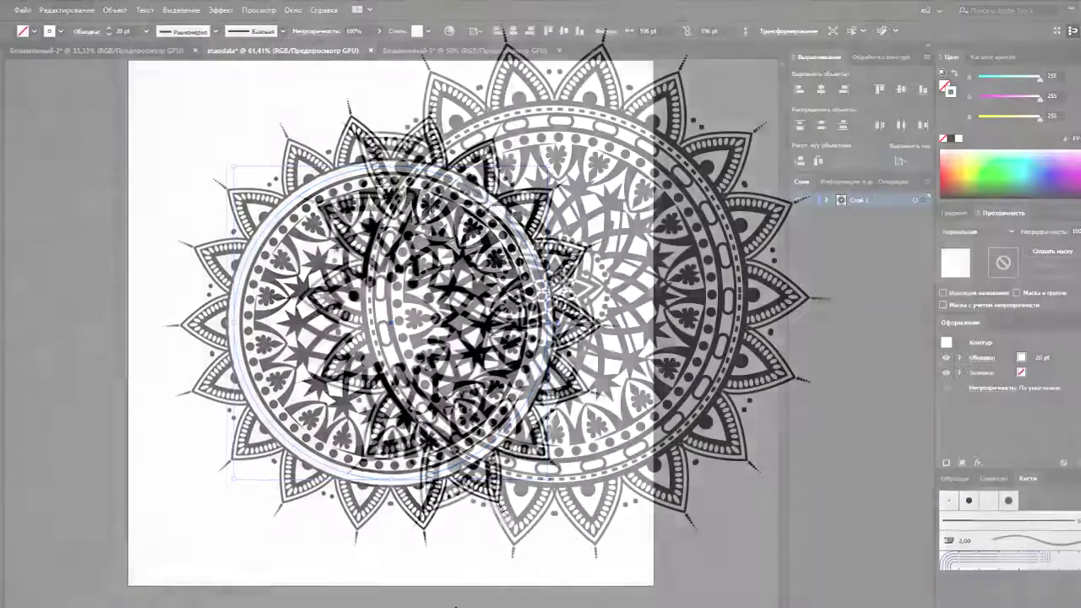